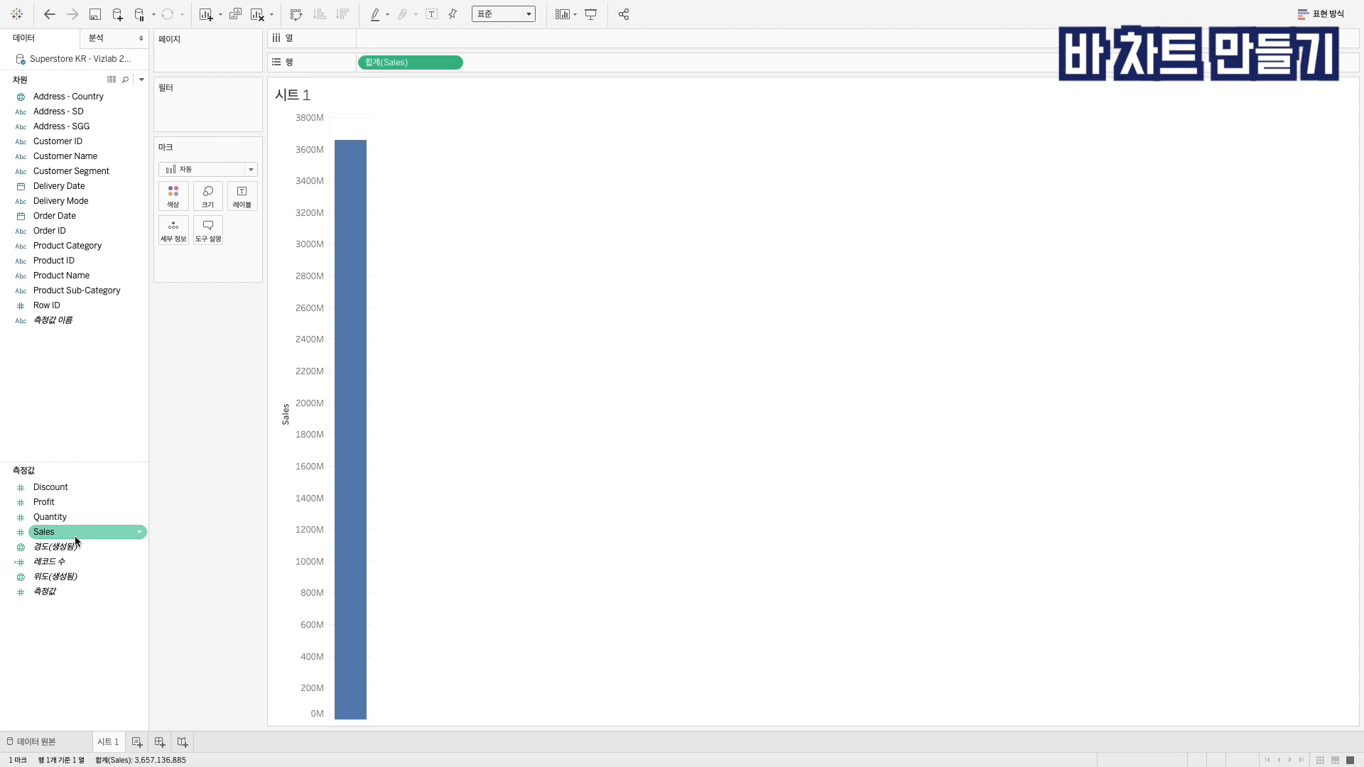
Step: Break down the Sales bar by Product Category in columns and fit the chart to the entire view (전체 보기)
double_click(75, 245)
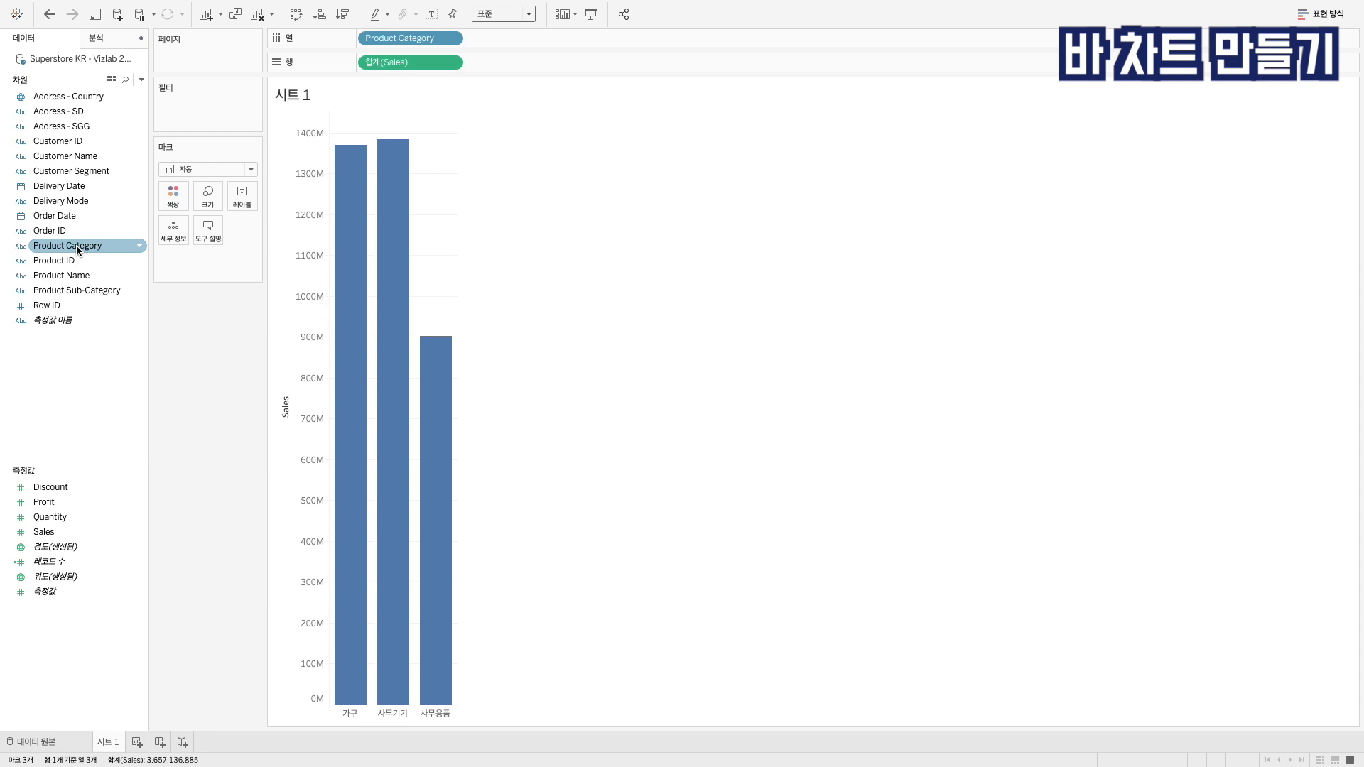
left_click(503, 15)
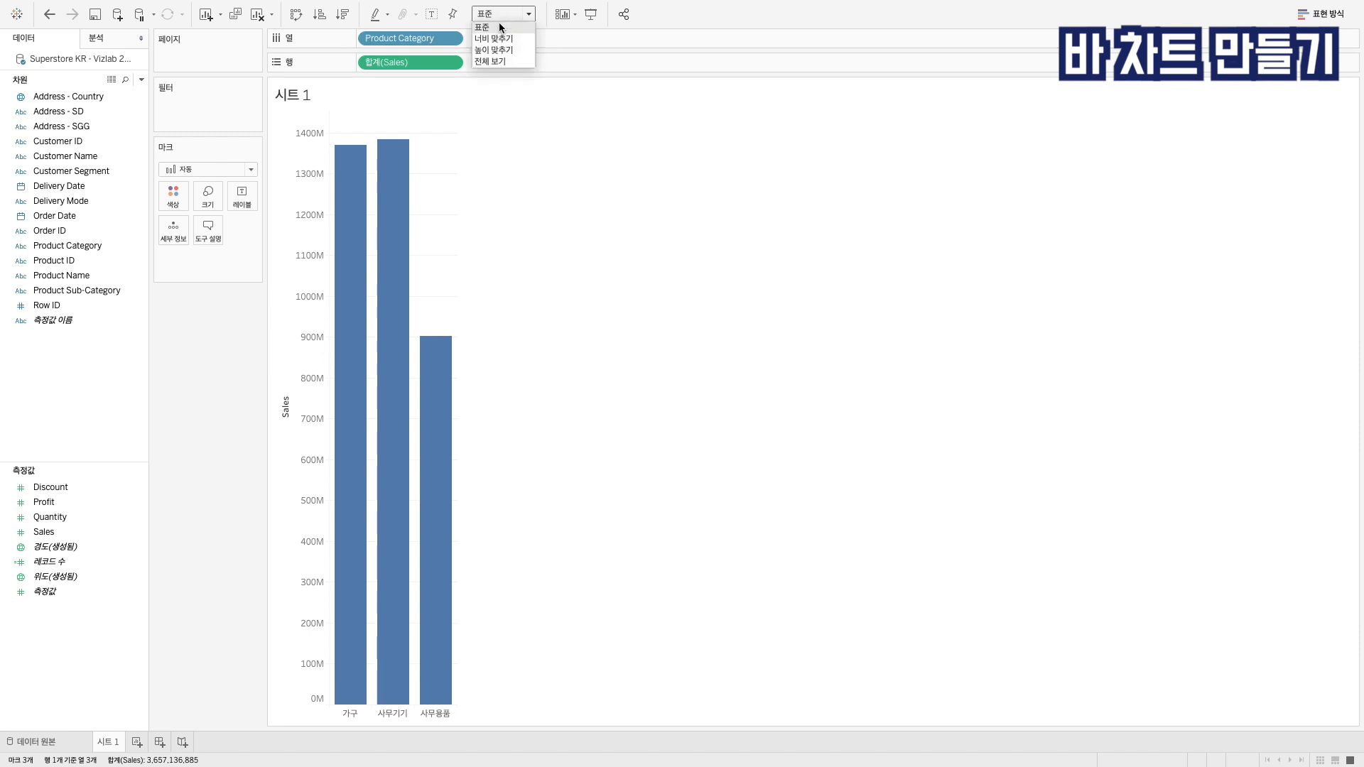
left_click(498, 61)
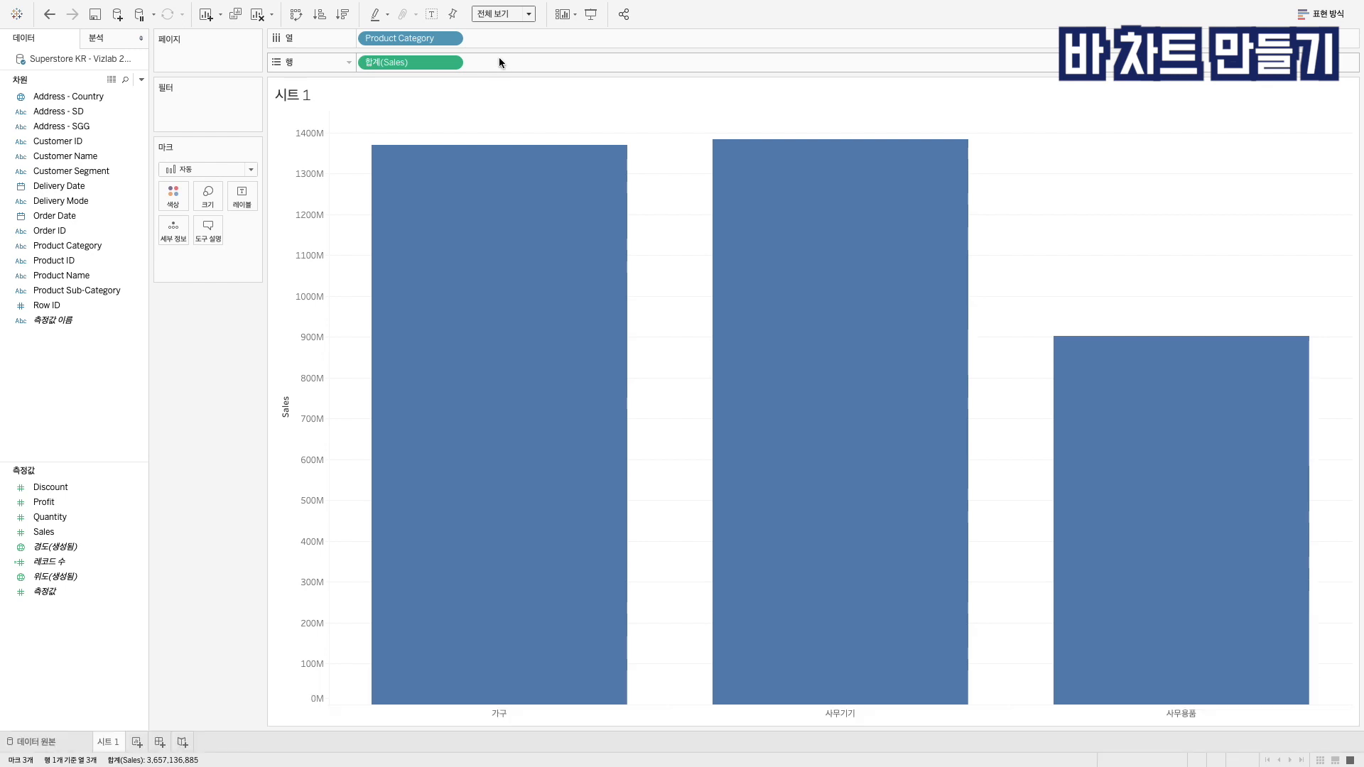
Step: Hide the Sales axis header and show mark labels on the bars
right_click(291, 197)
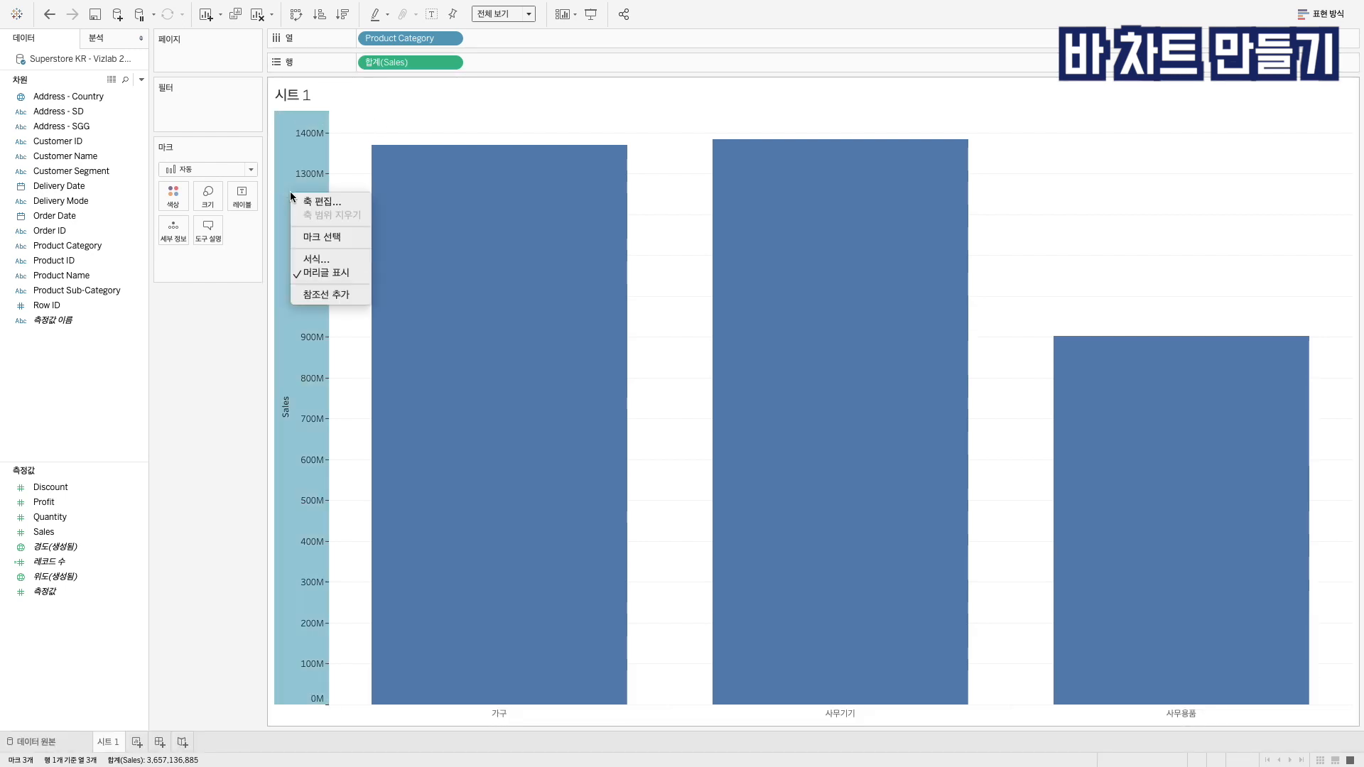
left_click(310, 271)
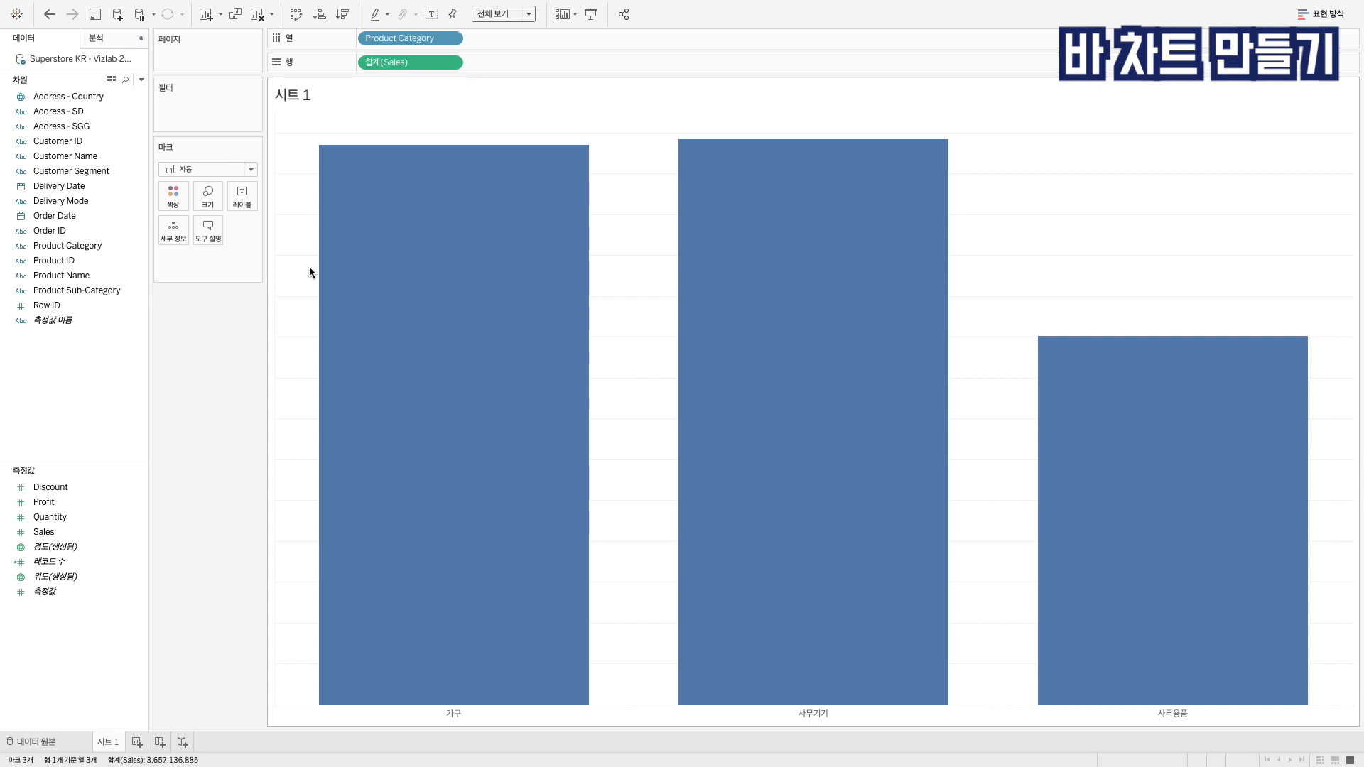
left_click(433, 14)
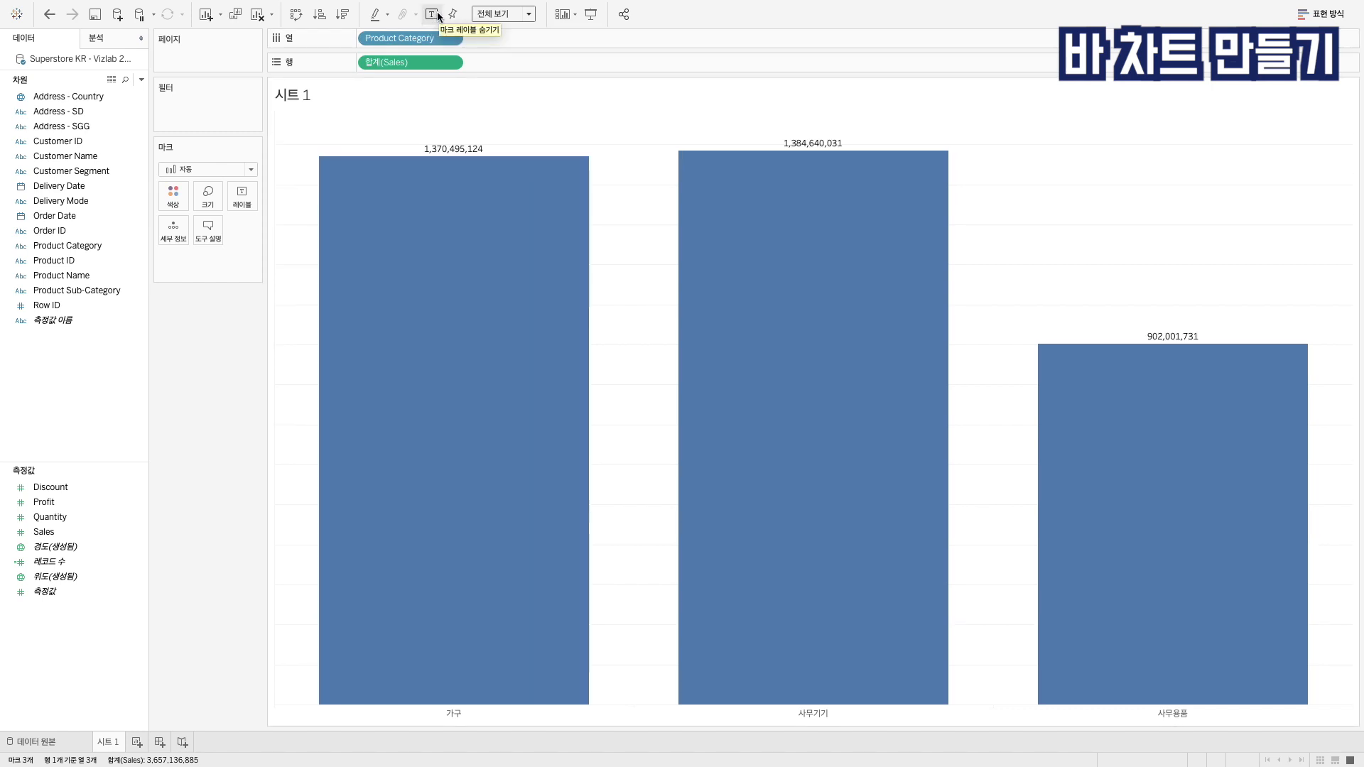
mouse_move(392, 167)
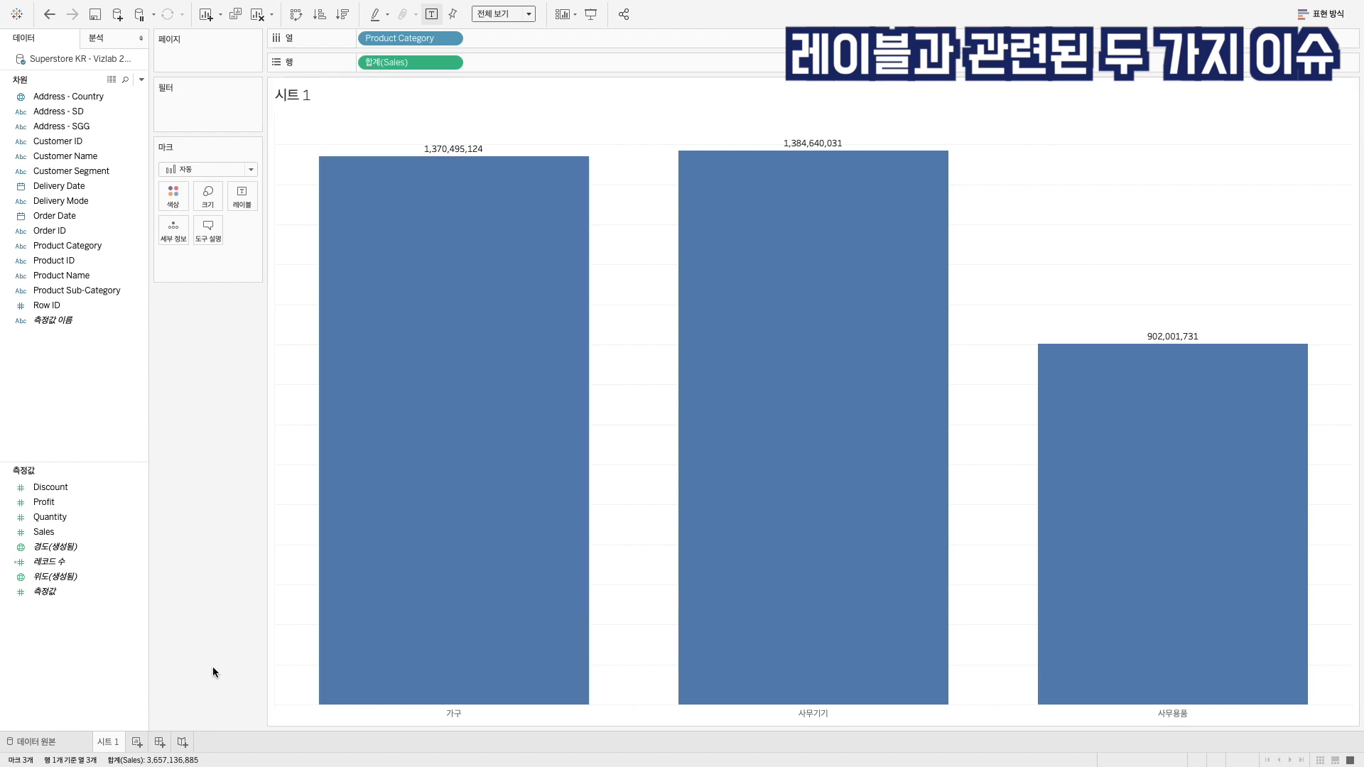
Step: Create a new dashboard and set its fixed custom size to 400 px wide by 400 px high
left_click(160, 743)
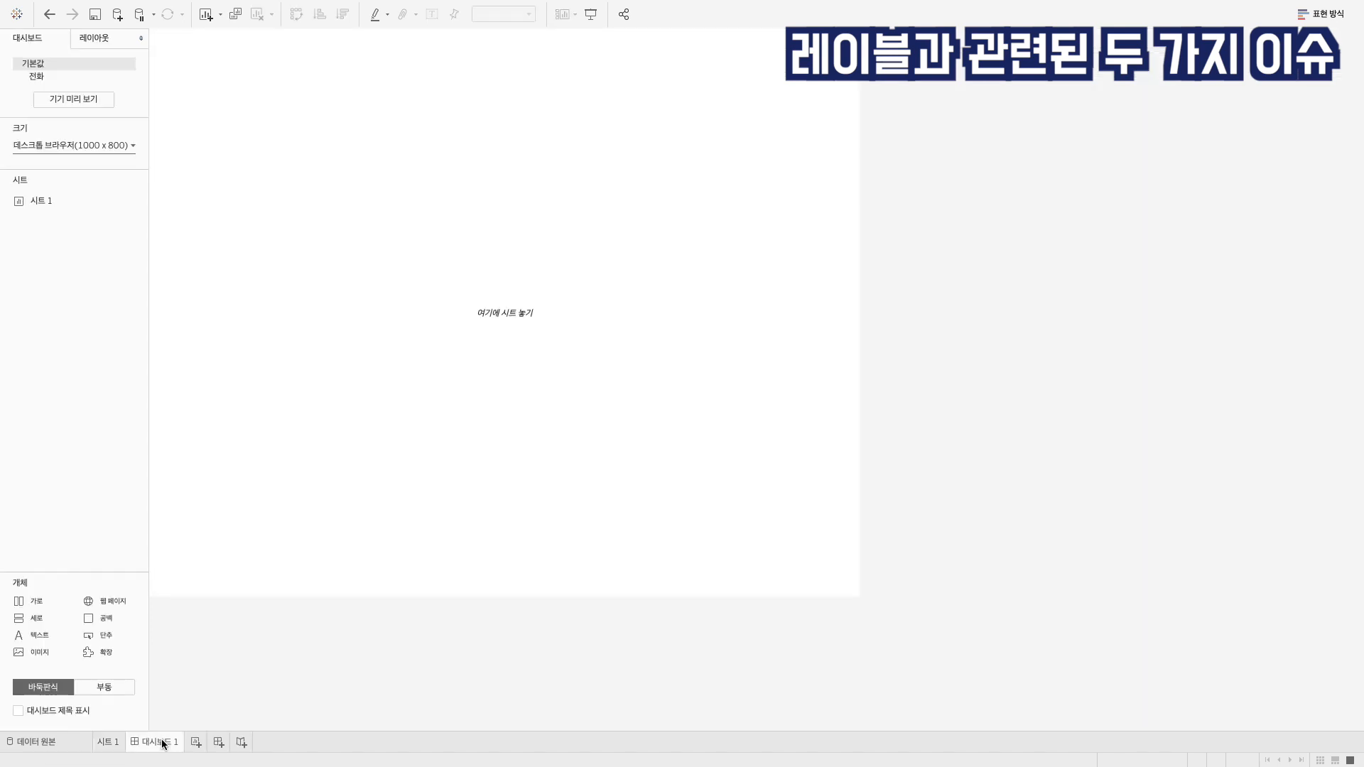
left_click(100, 148)
left_click(75, 234)
left_click(75, 234)
left_click(75, 234)
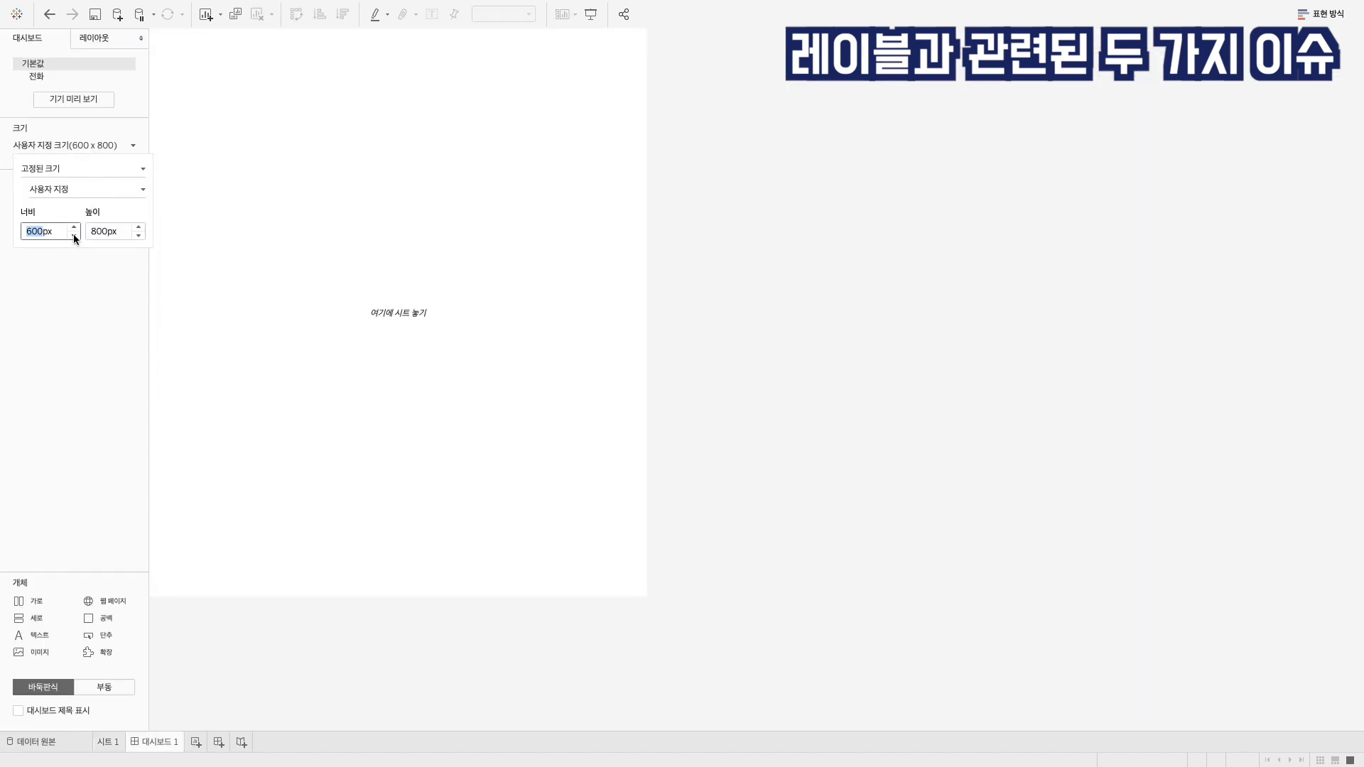
left_click(75, 234)
left_click(74, 235)
left_click(139, 236)
left_click(138, 235)
left_click(139, 235)
left_click(139, 235)
left_click(139, 235)
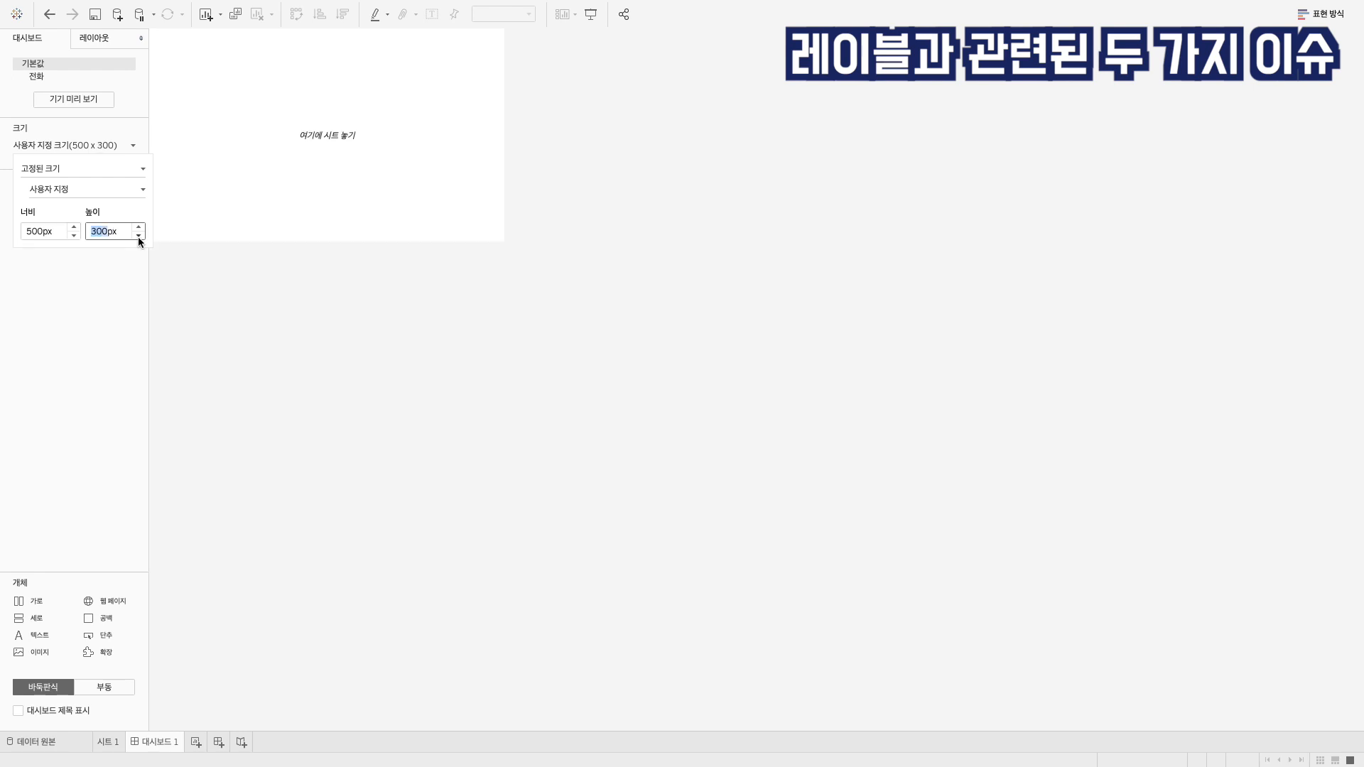
left_click(139, 227)
left_click(74, 236)
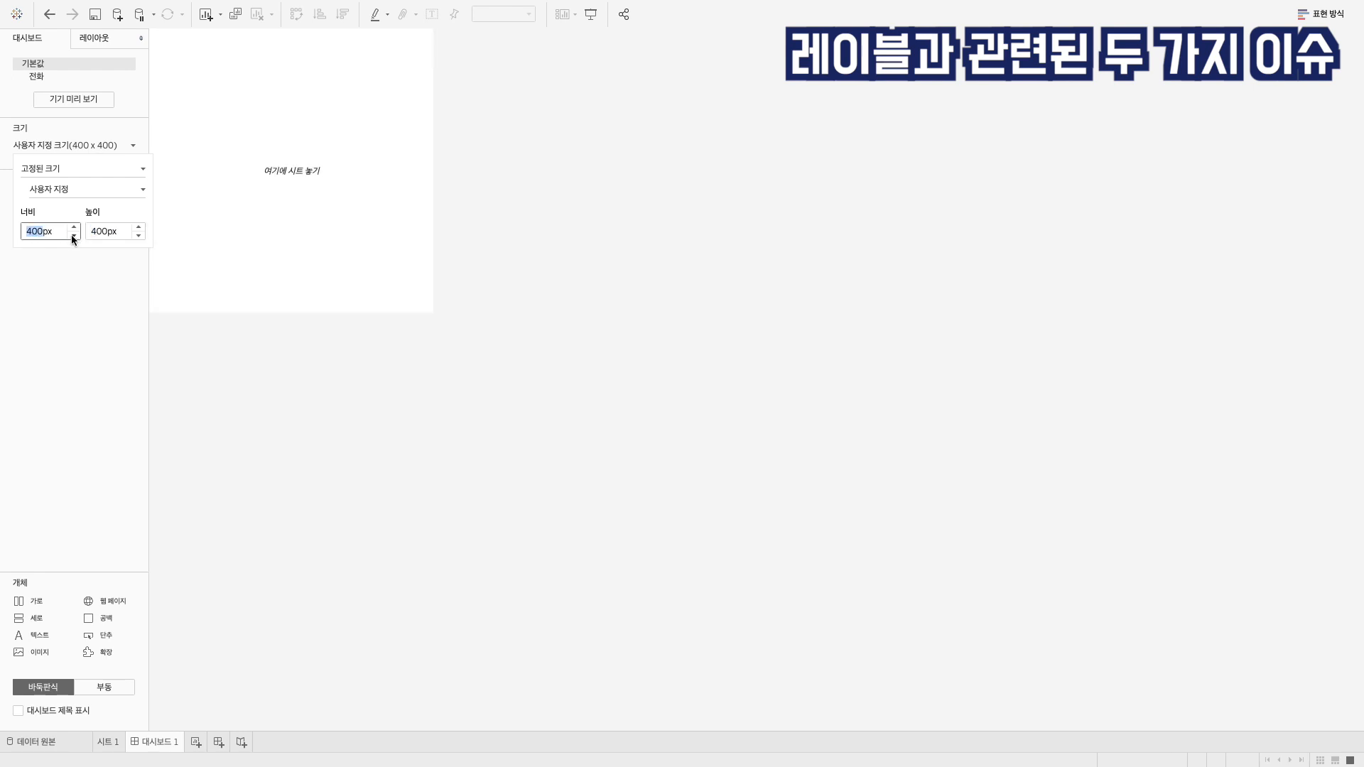
left_click(48, 305)
Step: Place 시트 1 on the dashboard and reduce the dashboard size to 300 x 300 px
left_click_drag(35, 200, 286, 120)
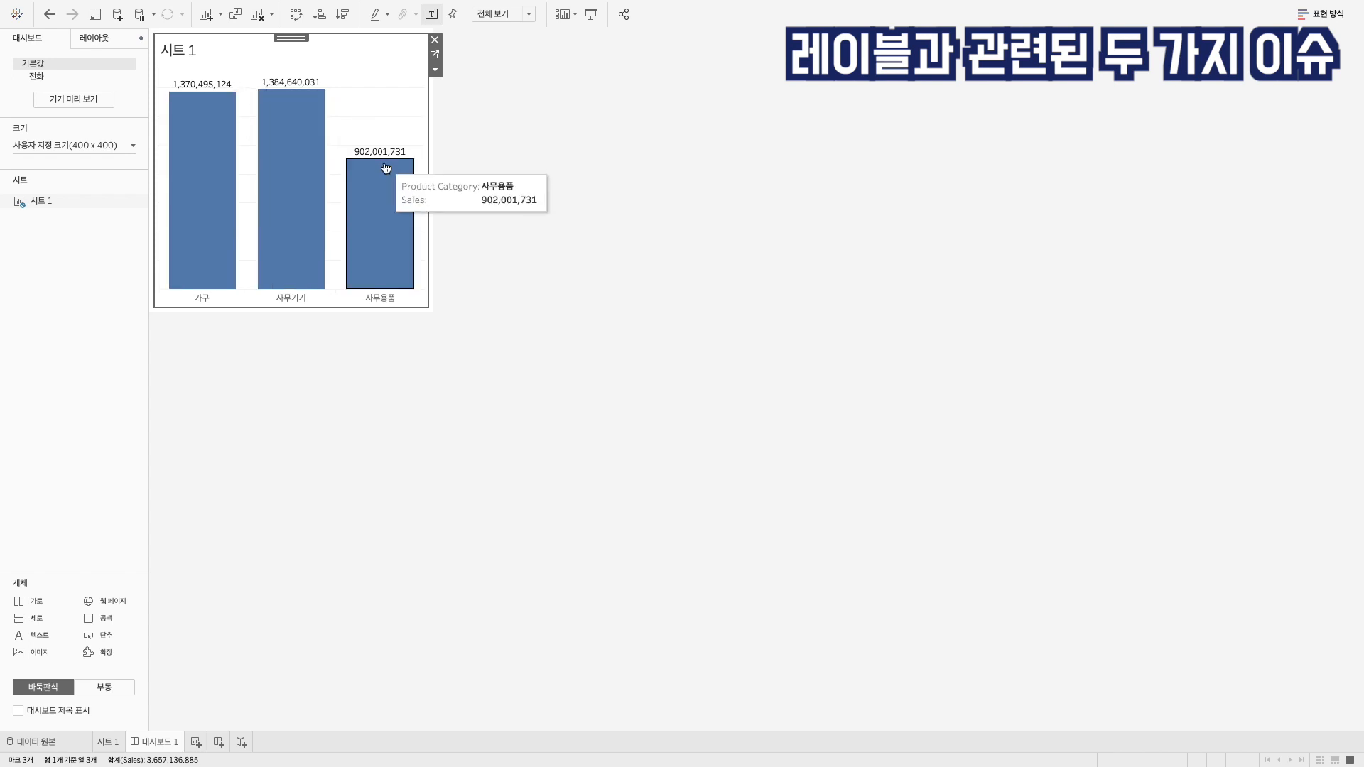
left_click(104, 151)
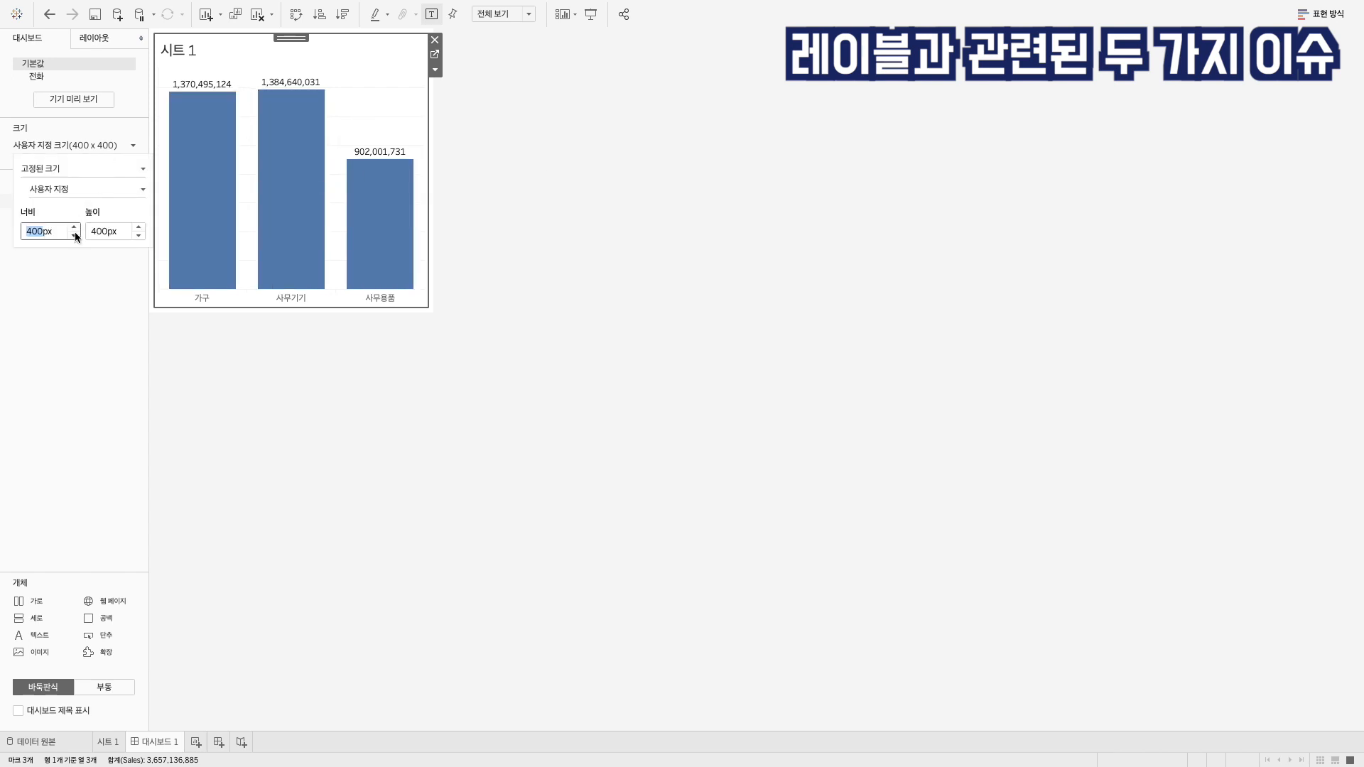
left_click(74, 234)
left_click(136, 234)
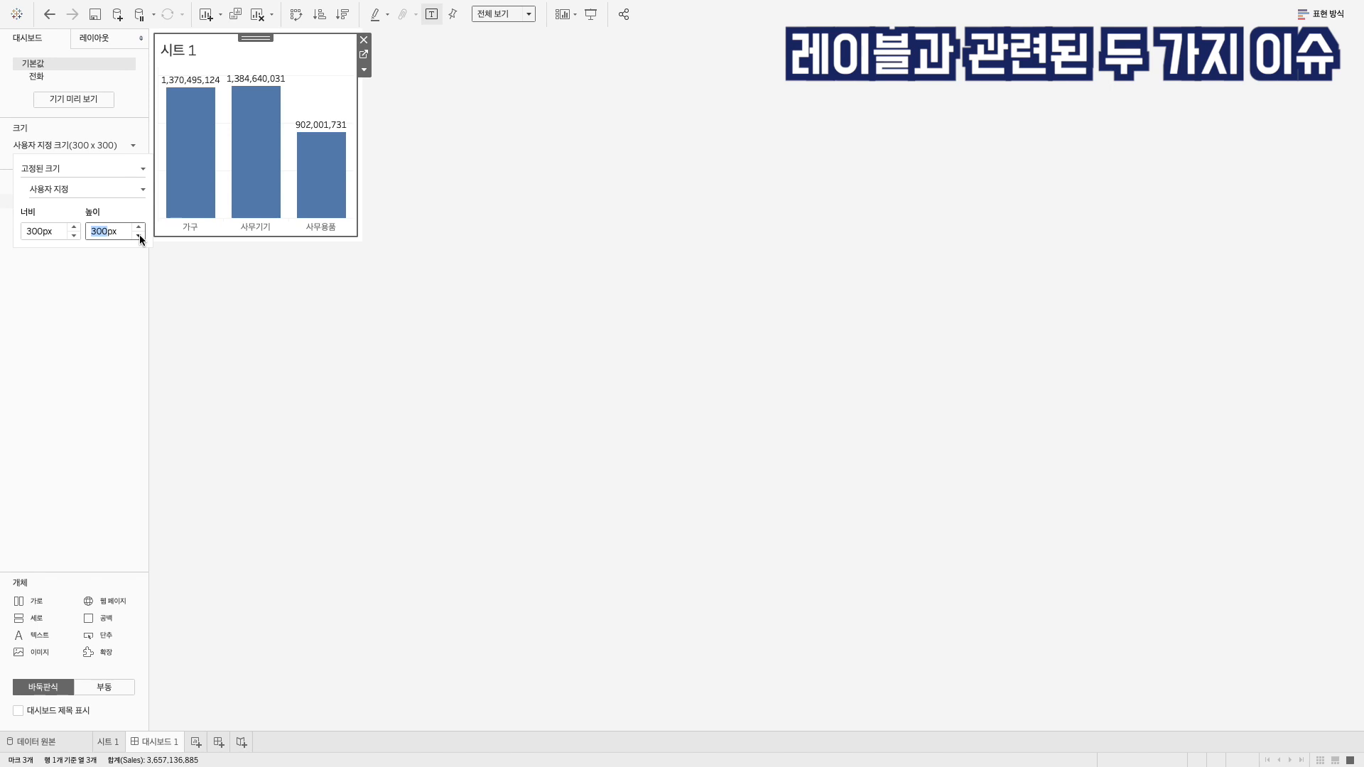
Step: Format the Sales pane numbers on 시트 1 as custom with 0 decimals in millions (백만(M)) and check them on the dashboard
left_click(108, 742)
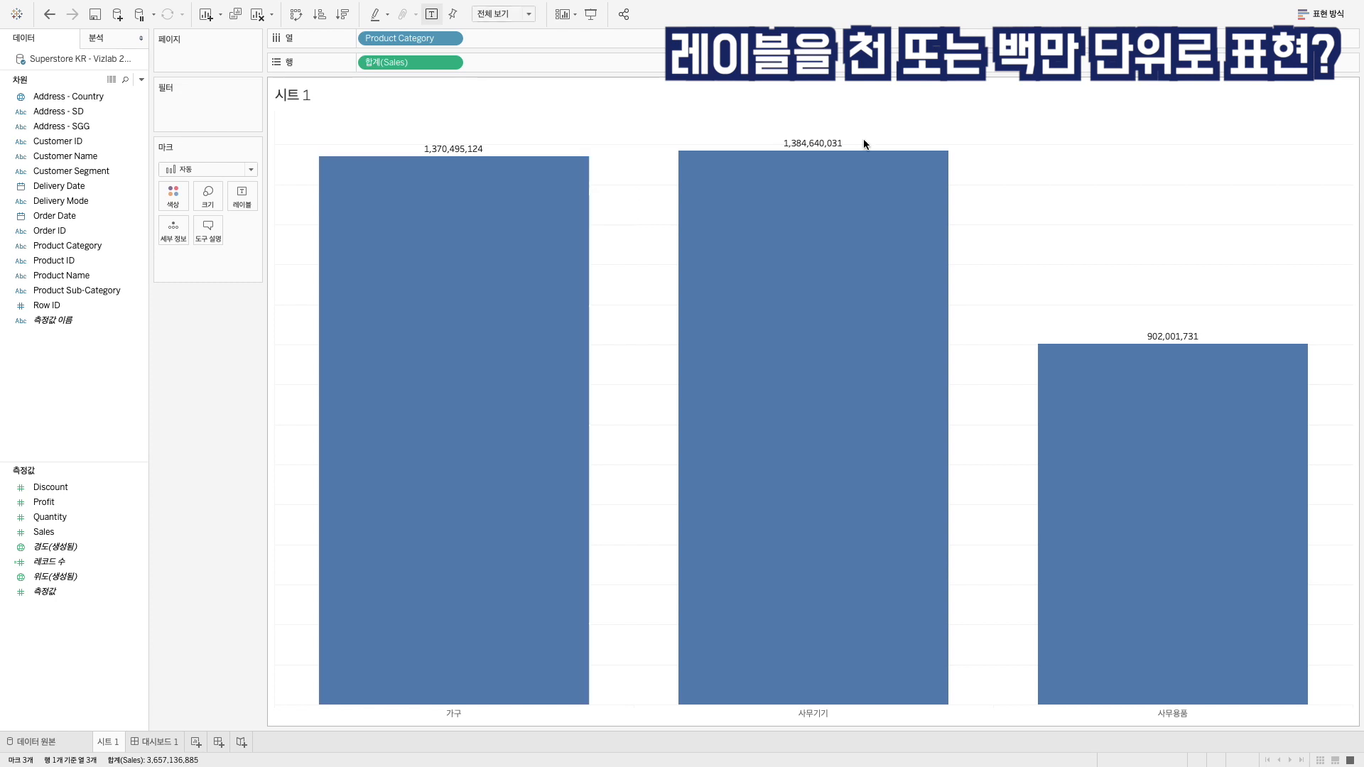
right_click(427, 62)
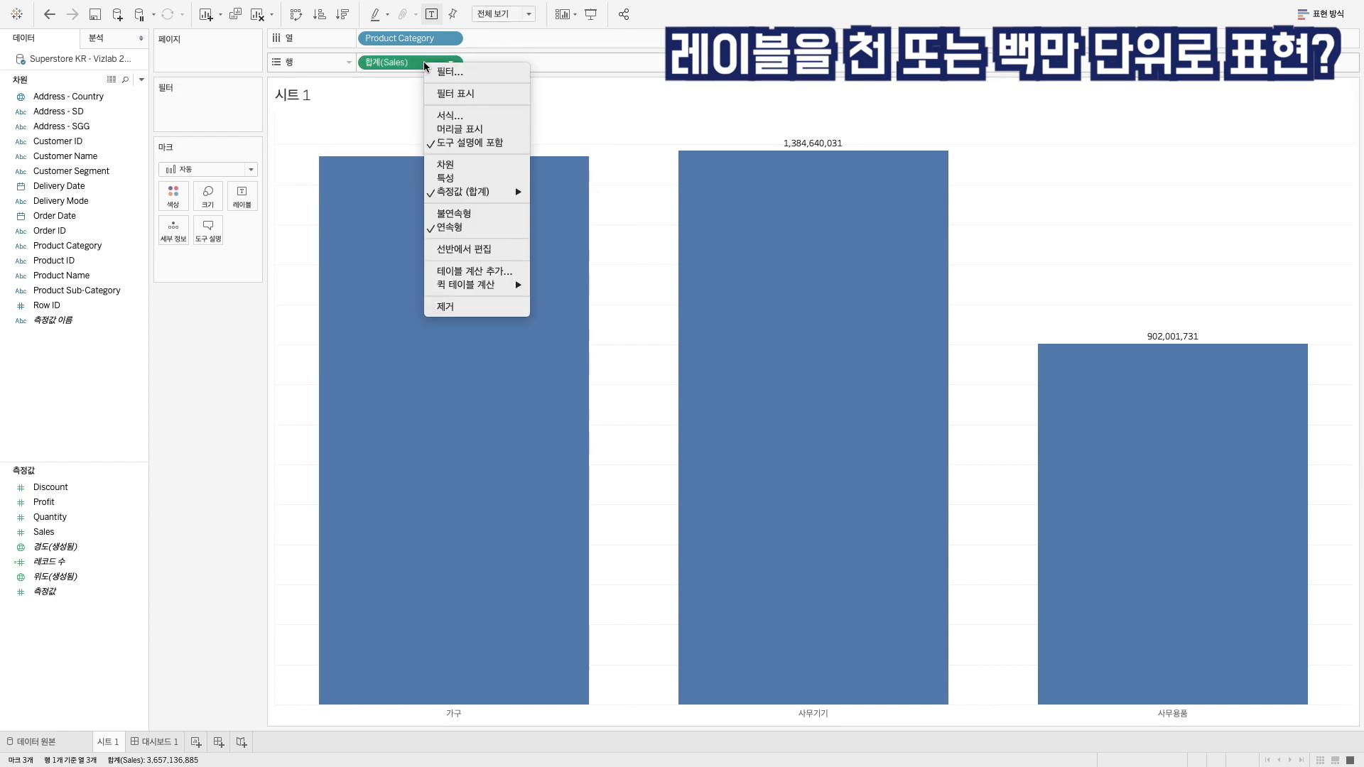
left_click(449, 115)
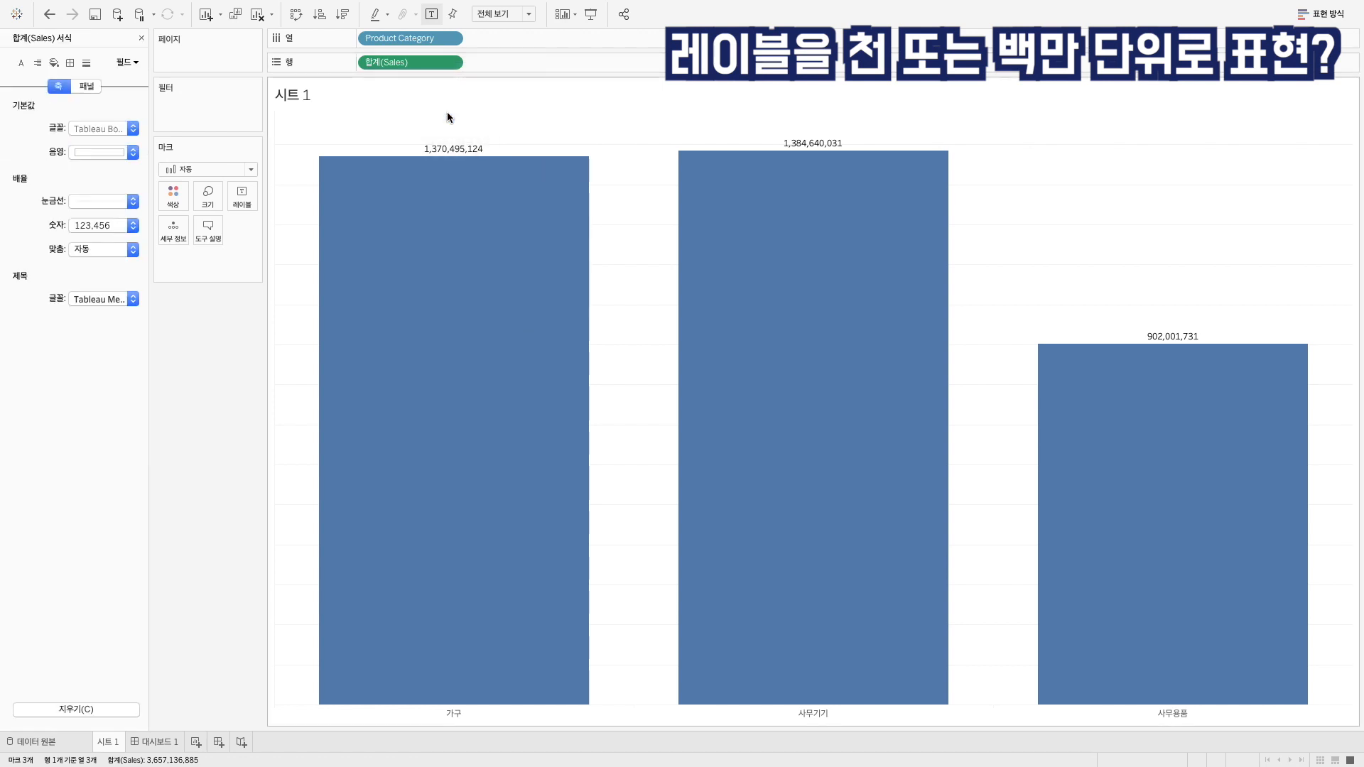
left_click(88, 87)
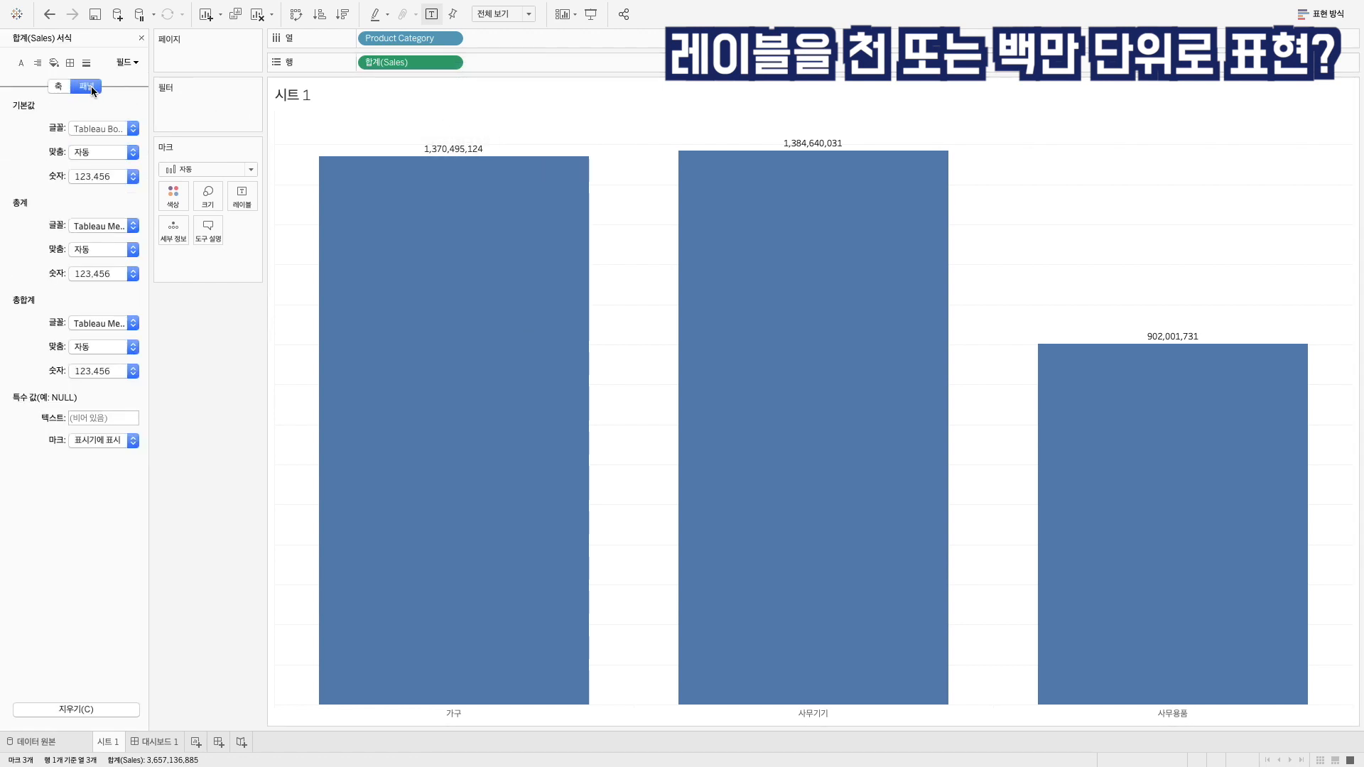
left_click(92, 176)
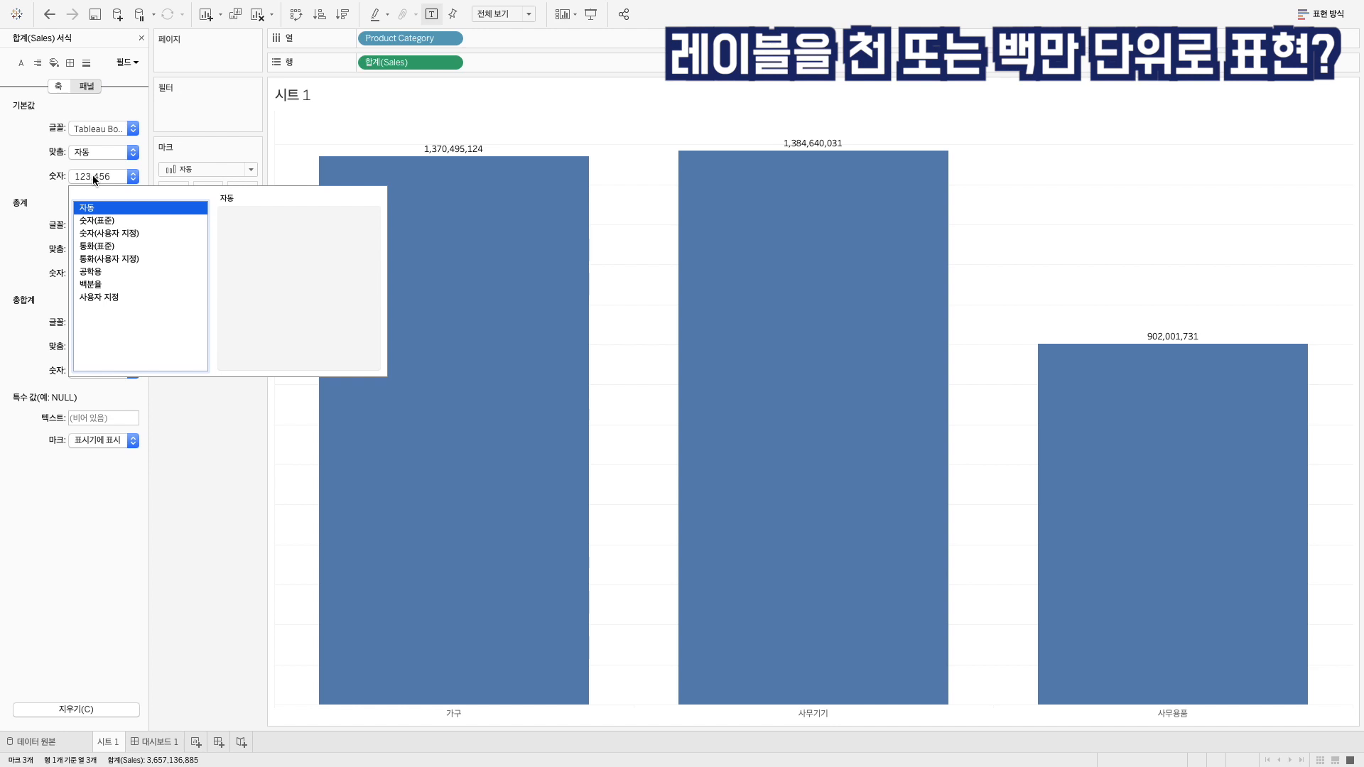
left_click(112, 233)
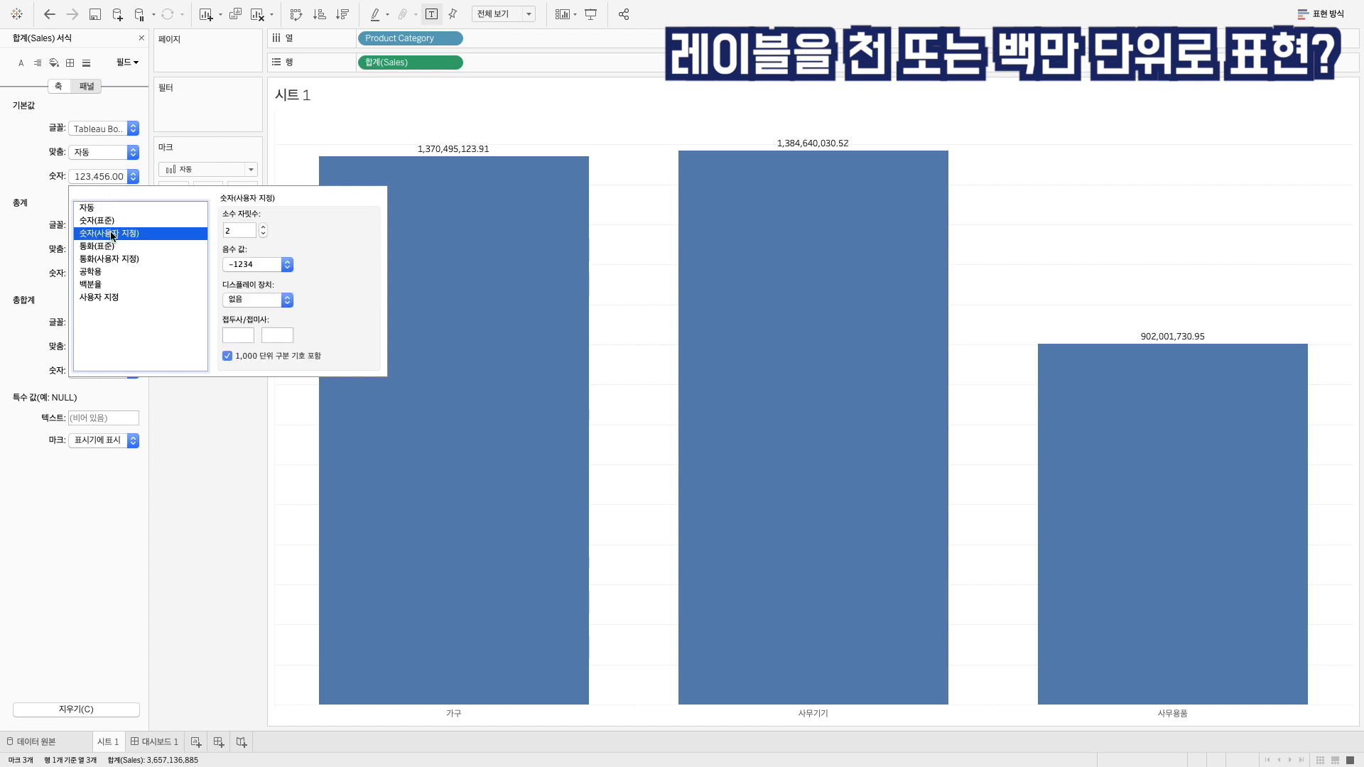
left_click(263, 235)
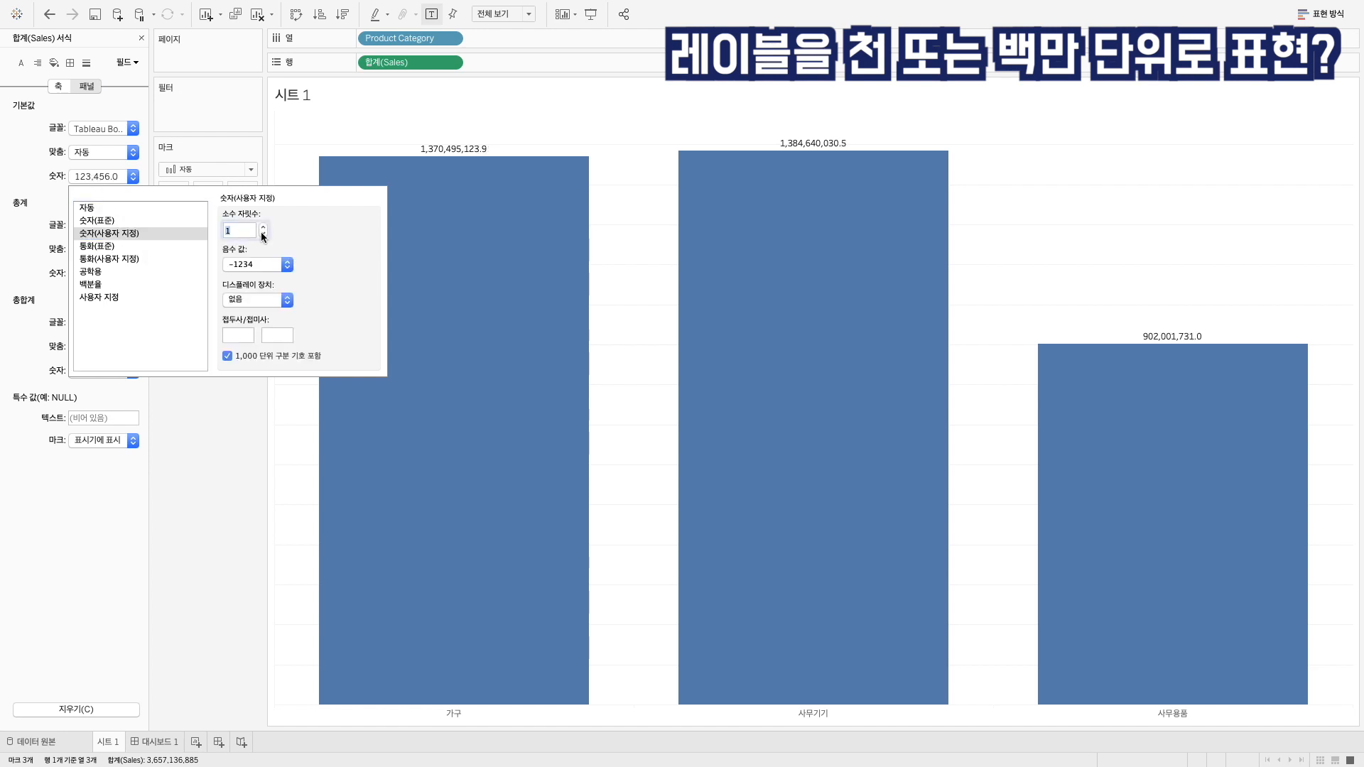
left_click(262, 234)
left_click(287, 300)
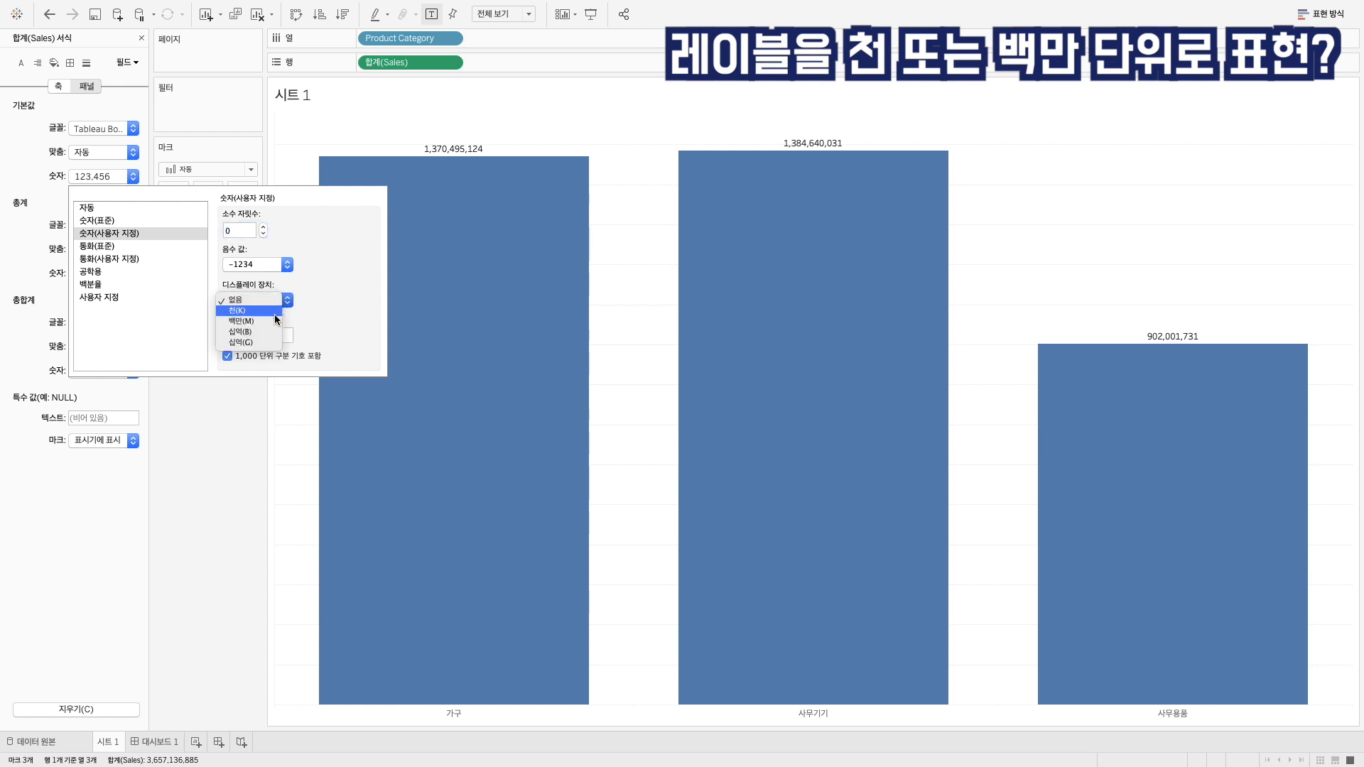
left_click(271, 321)
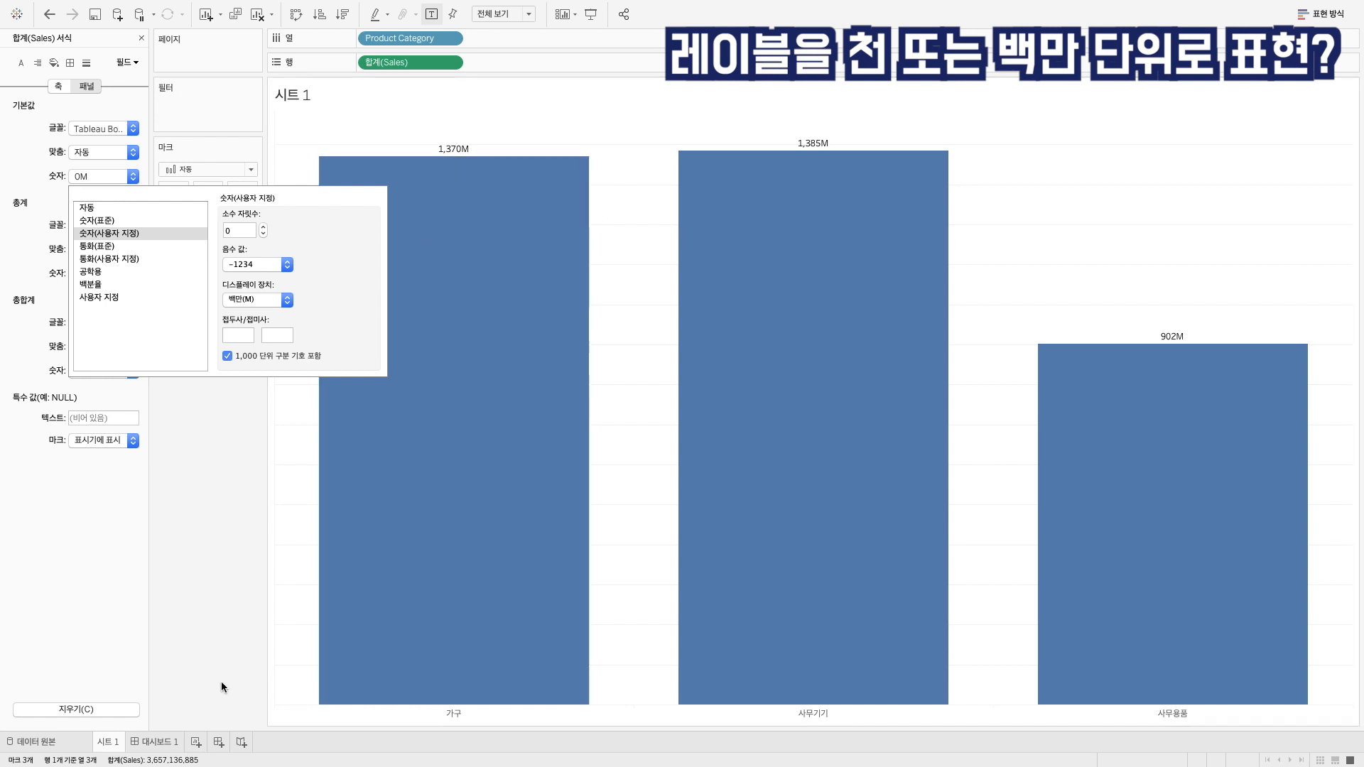
left_click(150, 743)
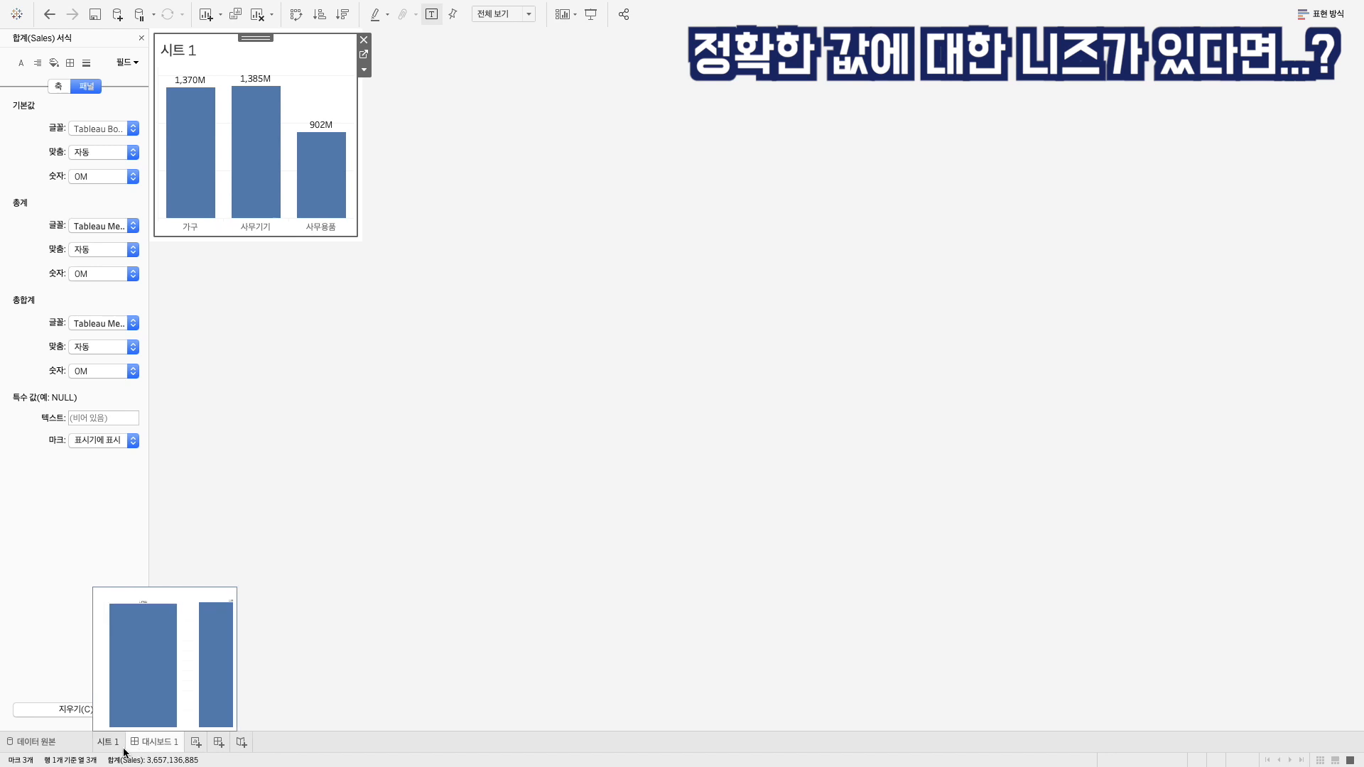
left_click(124, 751)
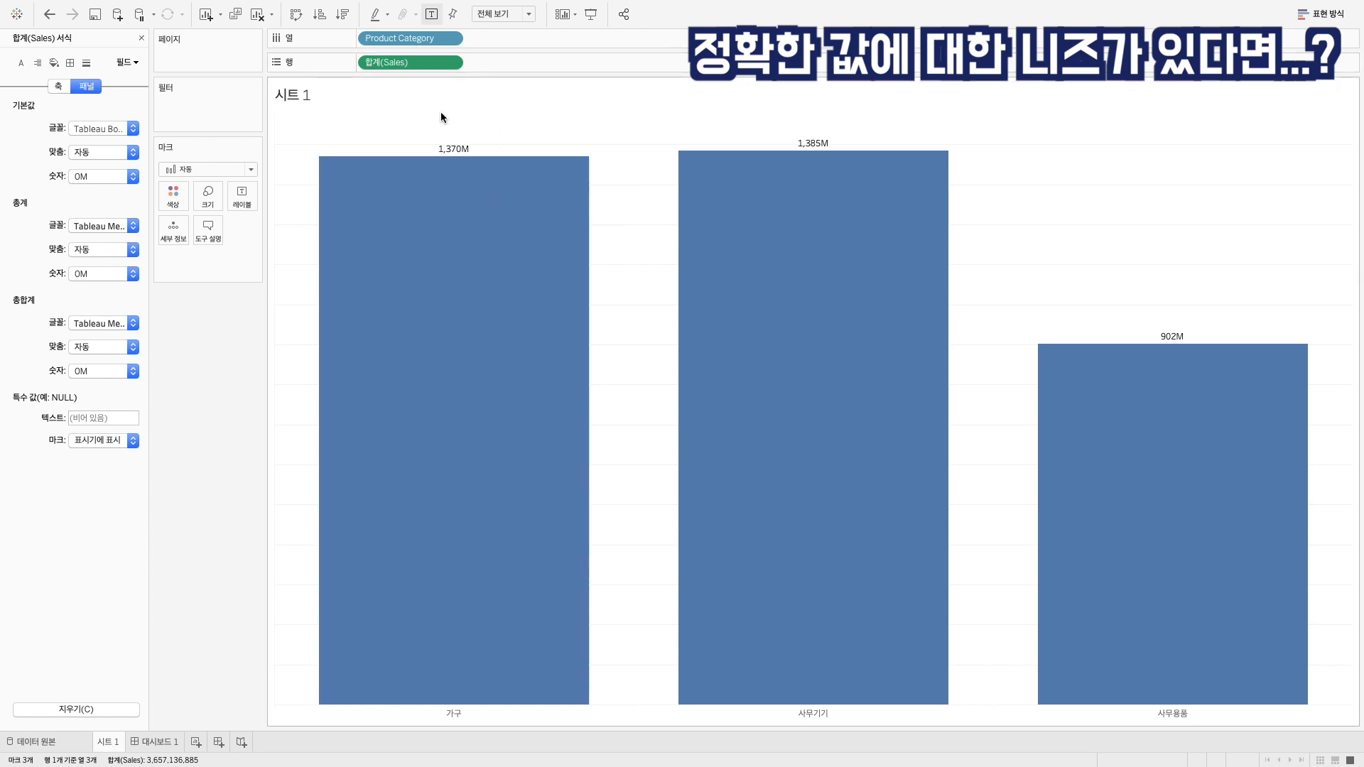
mouse_move(398, 195)
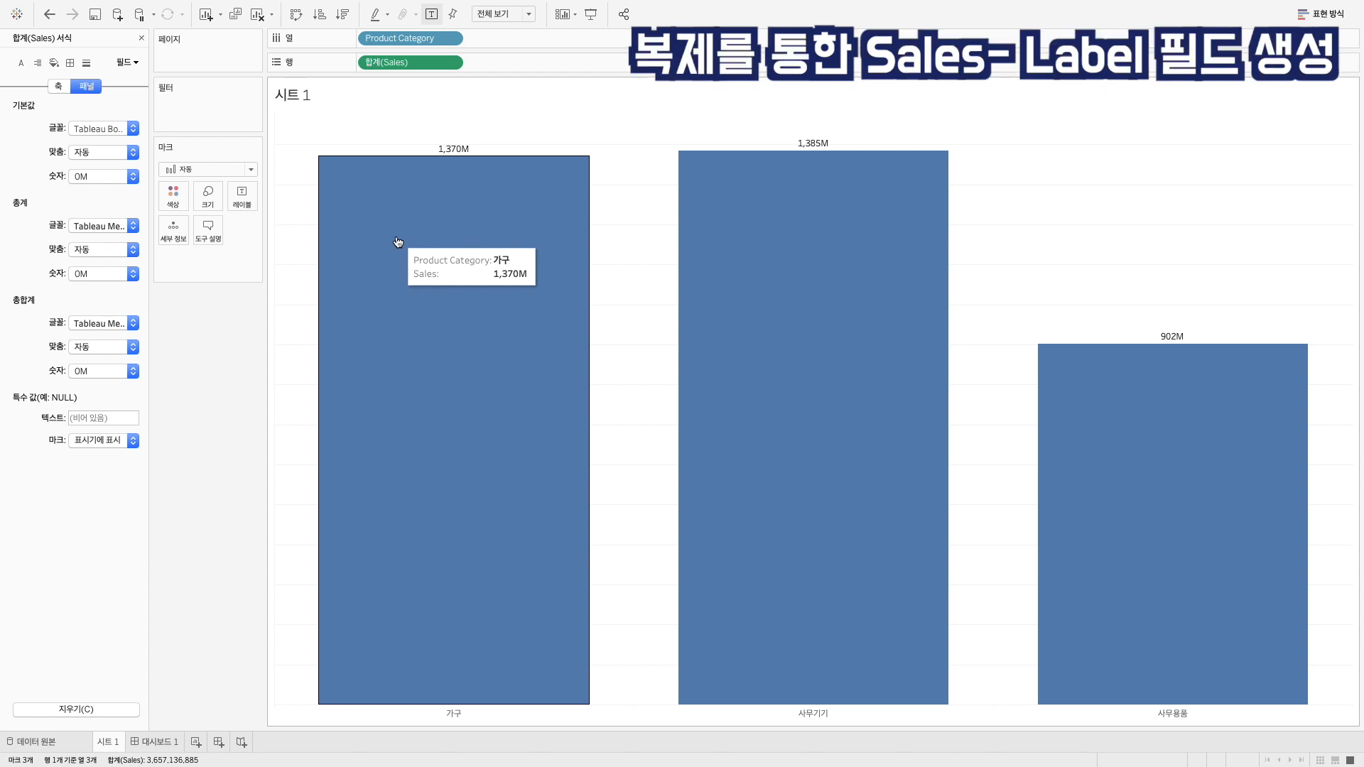
Step: Clear 시트 1 and rebuild the Sales by Product Category bar chart, fitted to the entire view (전체 보기) with mark labels off
left_click(259, 17)
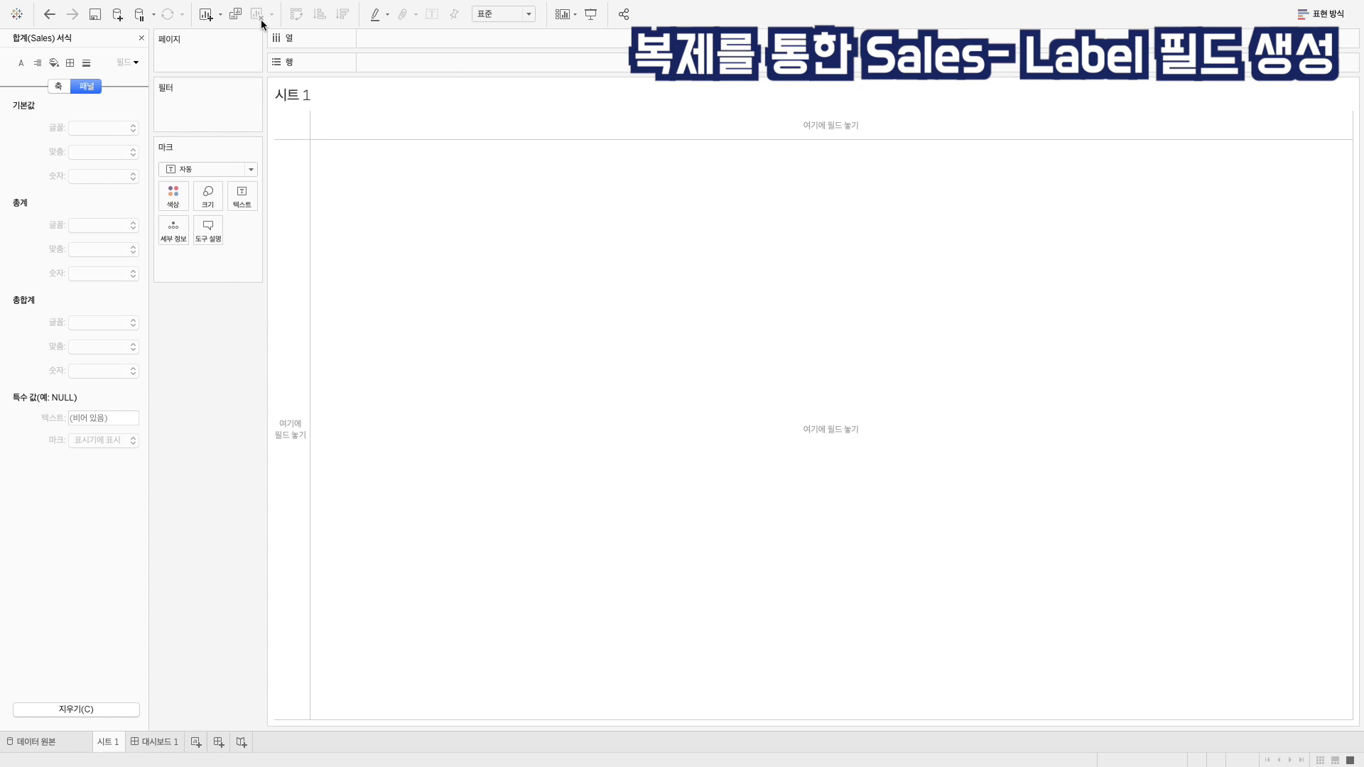
left_click(142, 38)
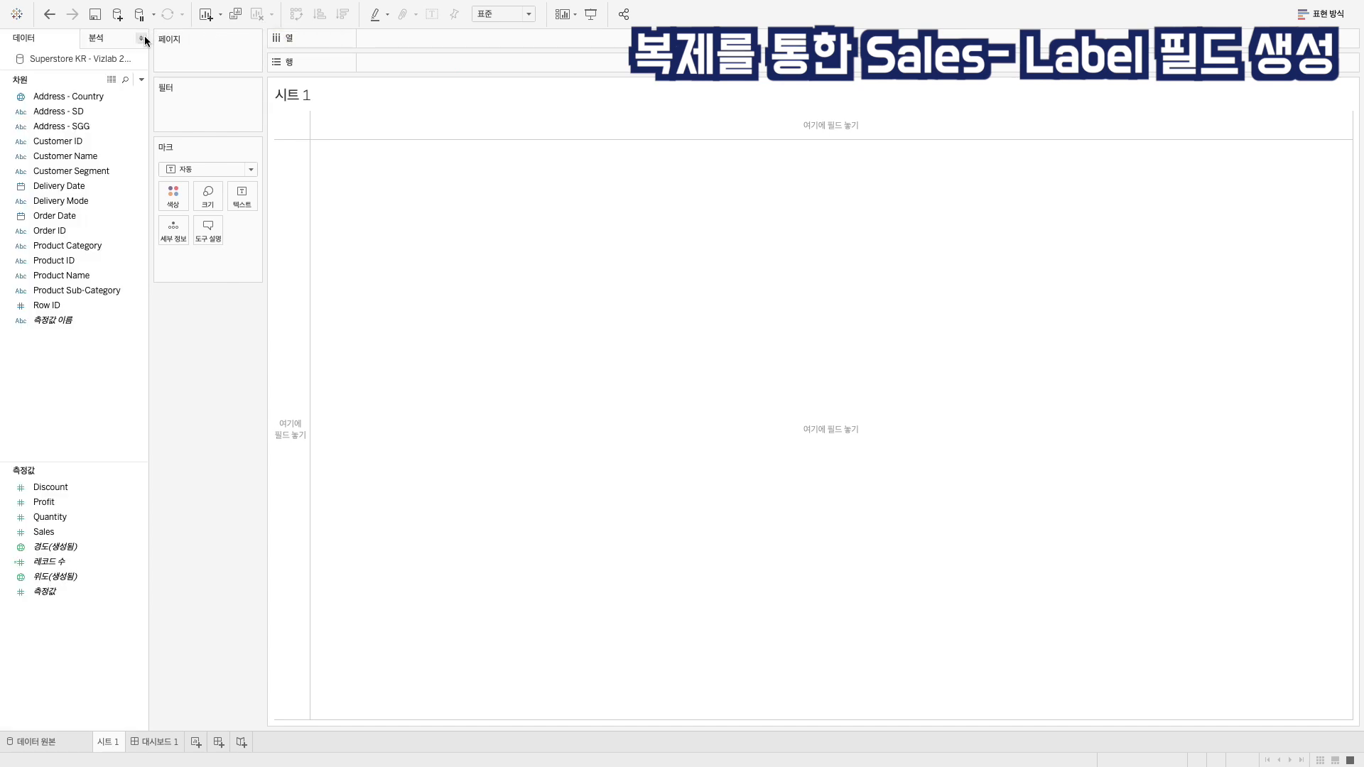
double_click(49, 531)
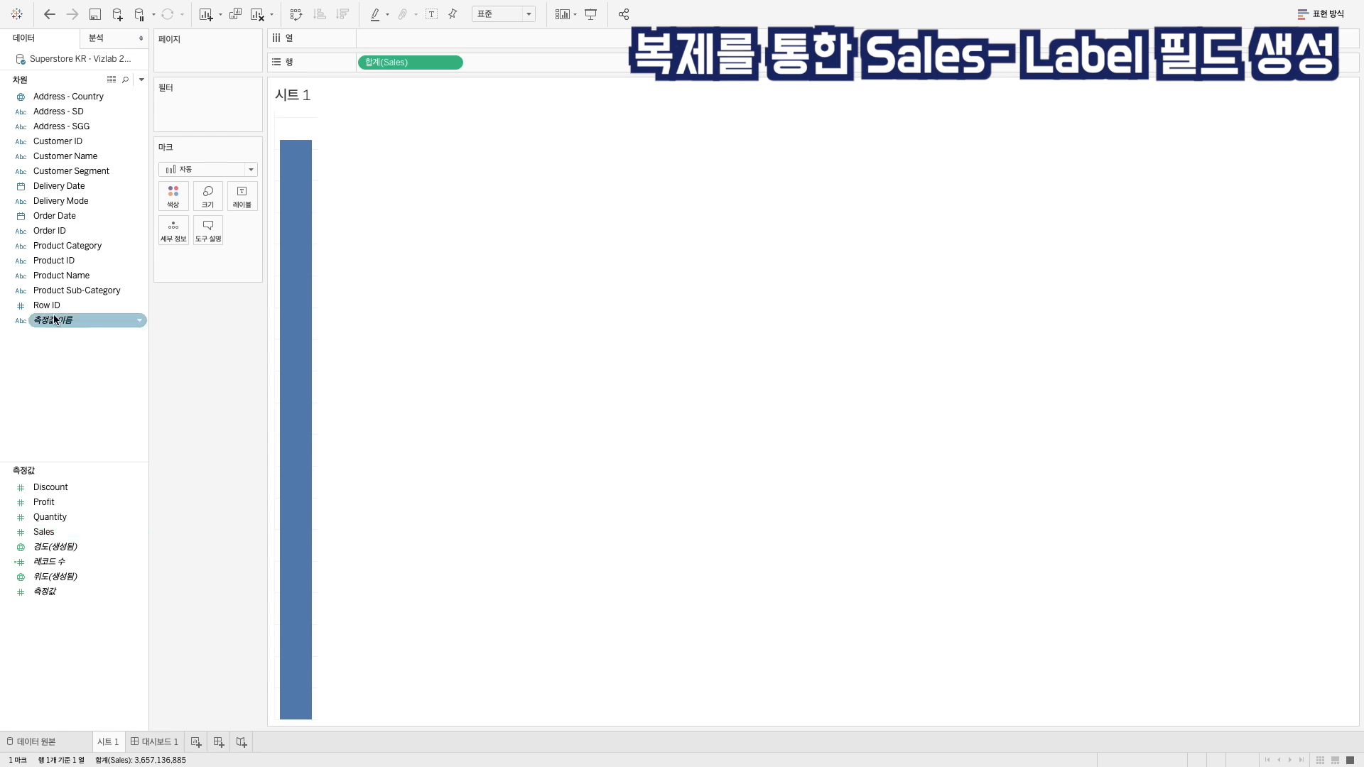
double_click(59, 248)
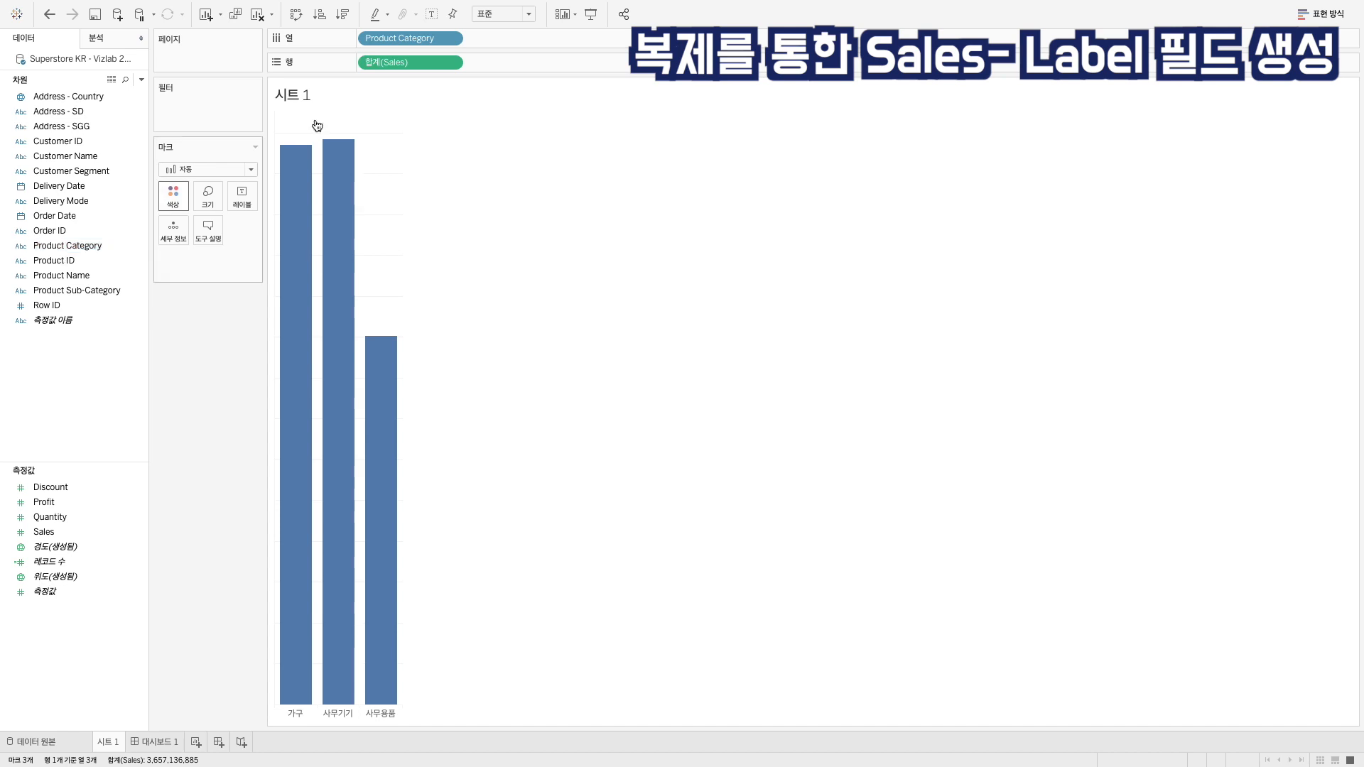
left_click(503, 14)
left_click(503, 63)
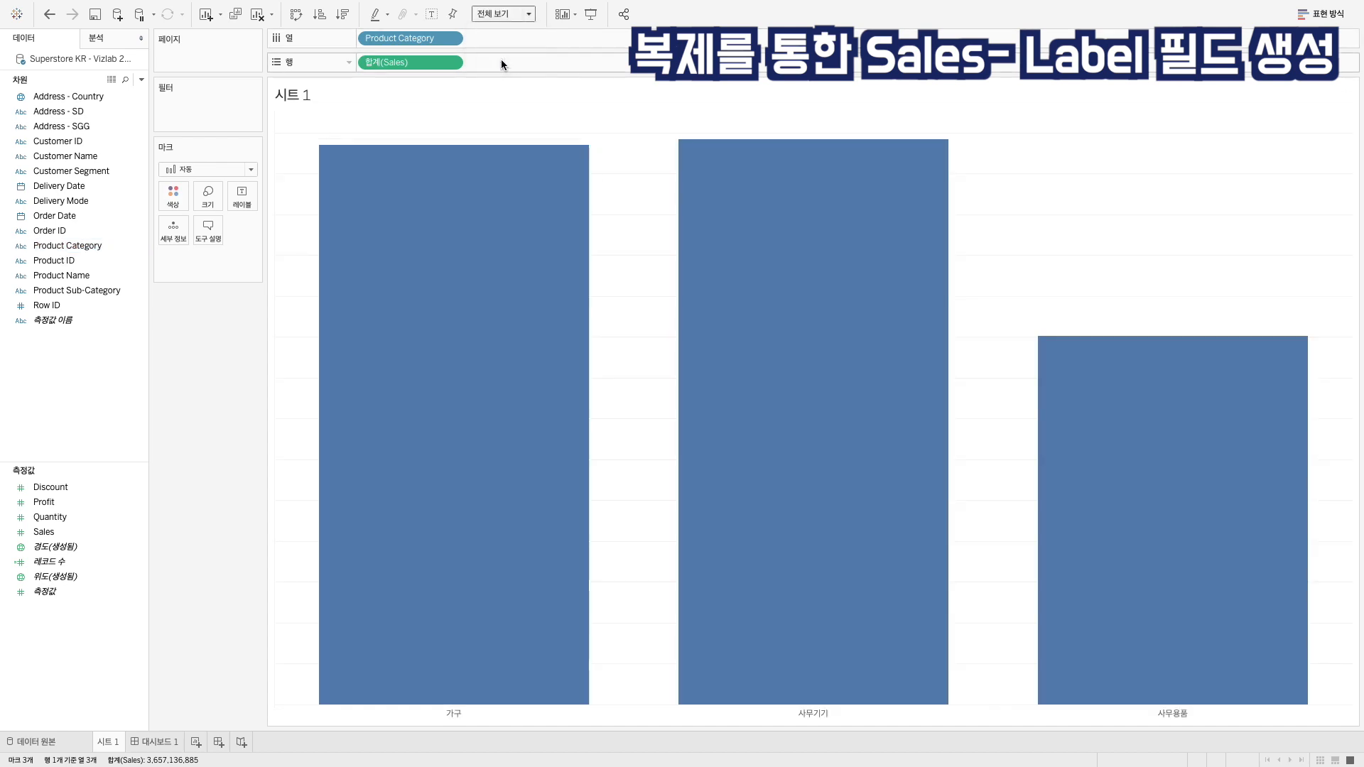
left_click(434, 18)
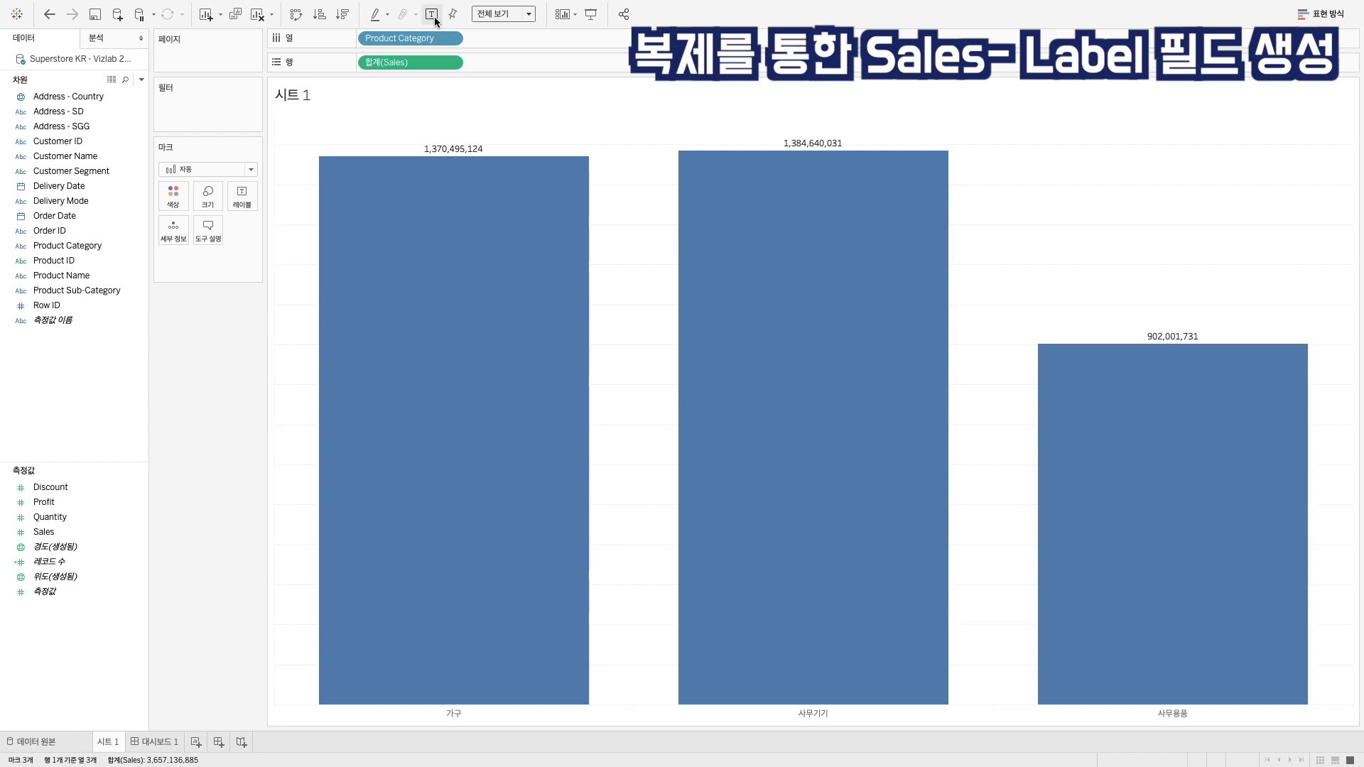
left_click(433, 17)
Step: Duplicate the Sales measure in the data source fields
left_click(105, 531)
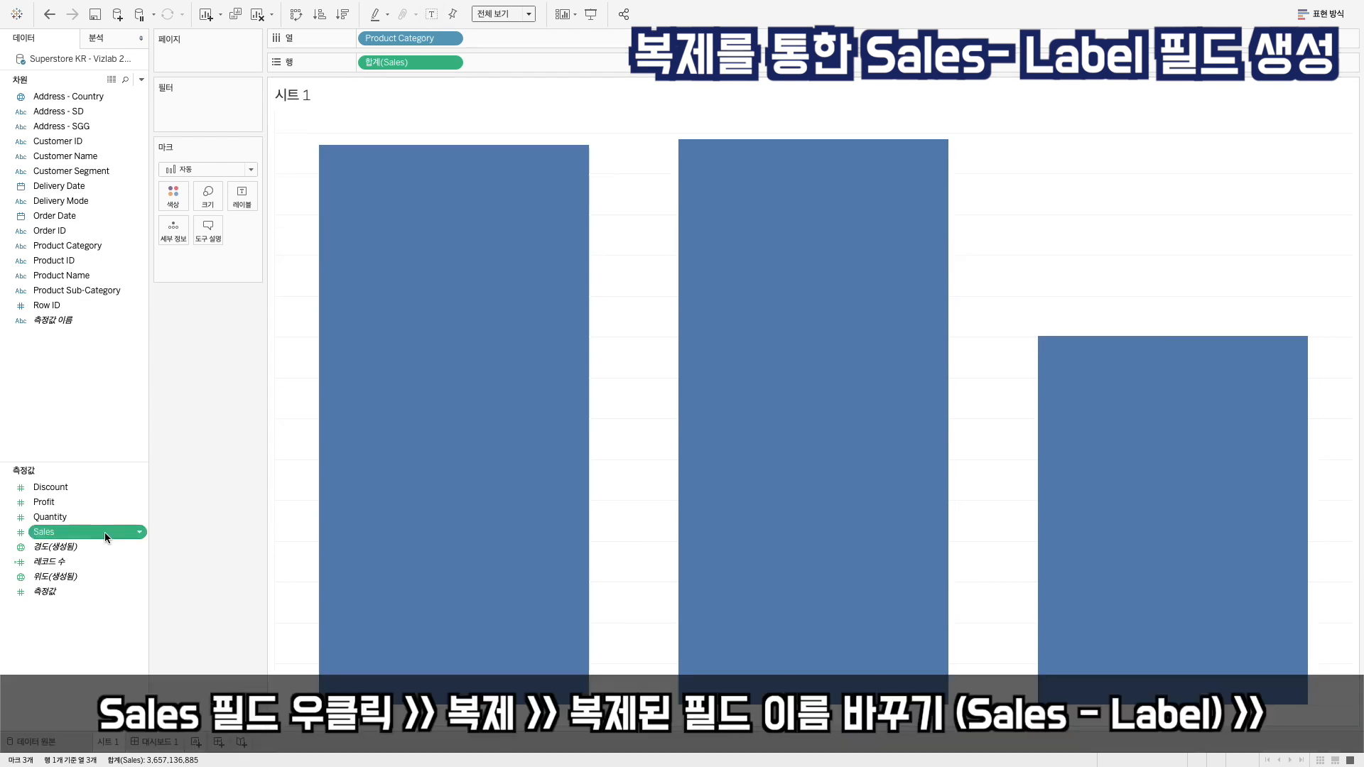
right_click(105, 532)
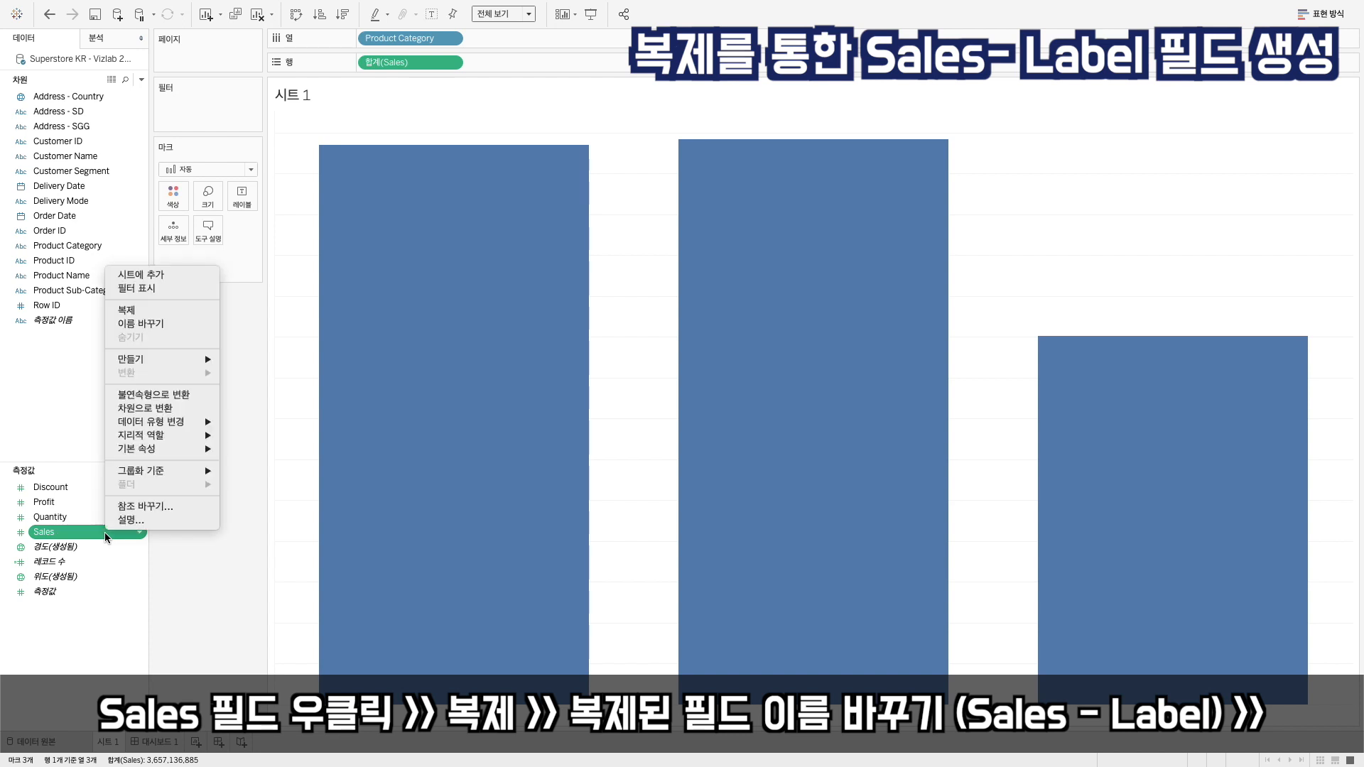
left_click(134, 312)
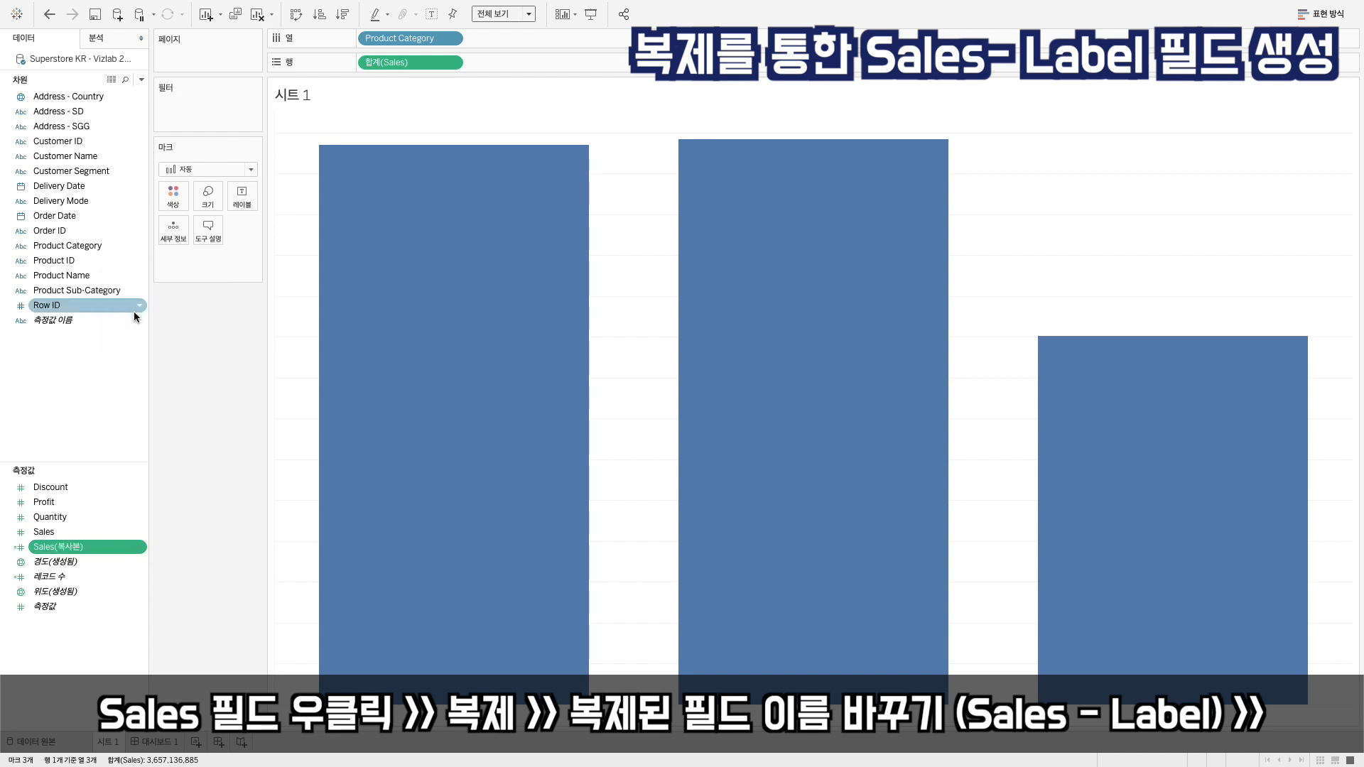
Step: Rename the duplicated Sales measure as "Sales - Label"
right_click(95, 547)
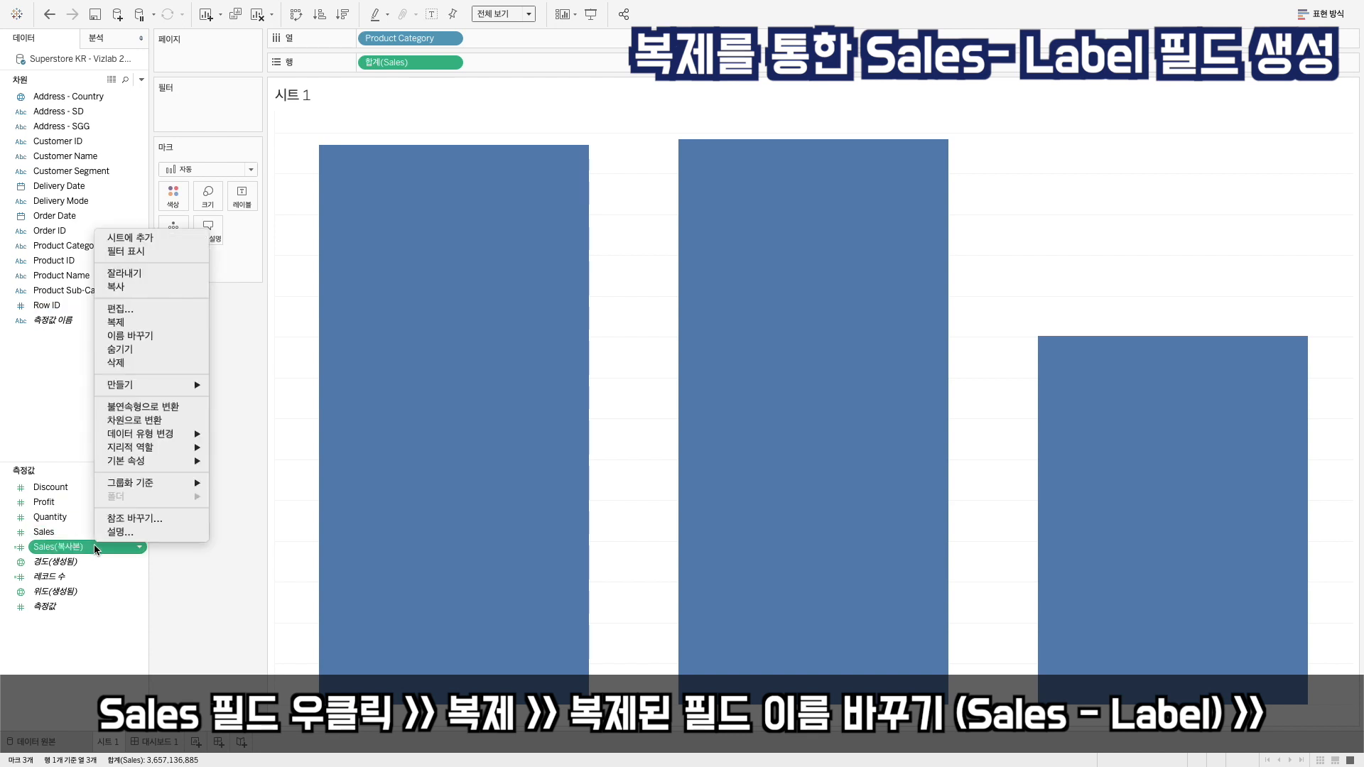
left_click(135, 335)
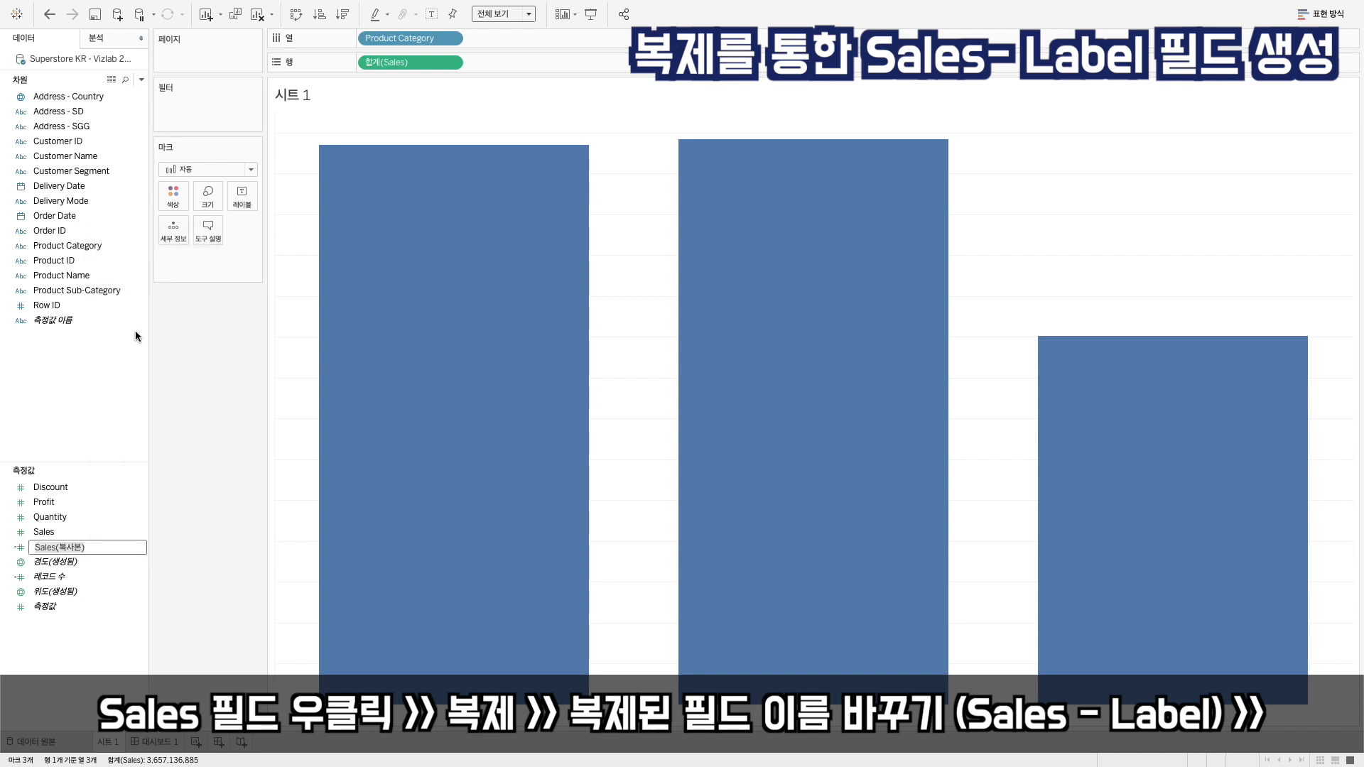
key("BackSpace")
key("BackSpace")
key("BackSpace")
key("BackSpace")
key("BackSpace")
type("-  Label")
key("Return")
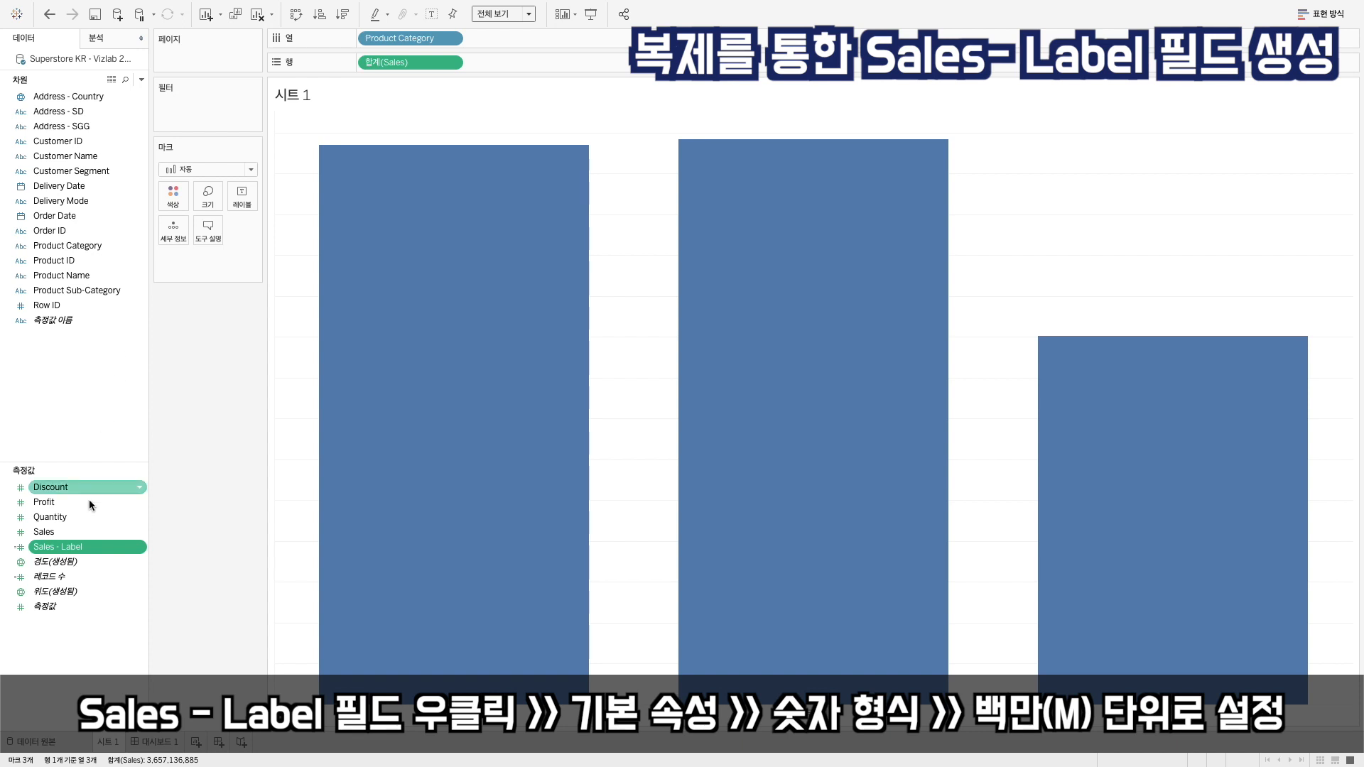
Step: Set the default number format of Sales - Label to custom currency (통화(사용자 지정)) with € as prefix and no suffix
right_click(81, 548)
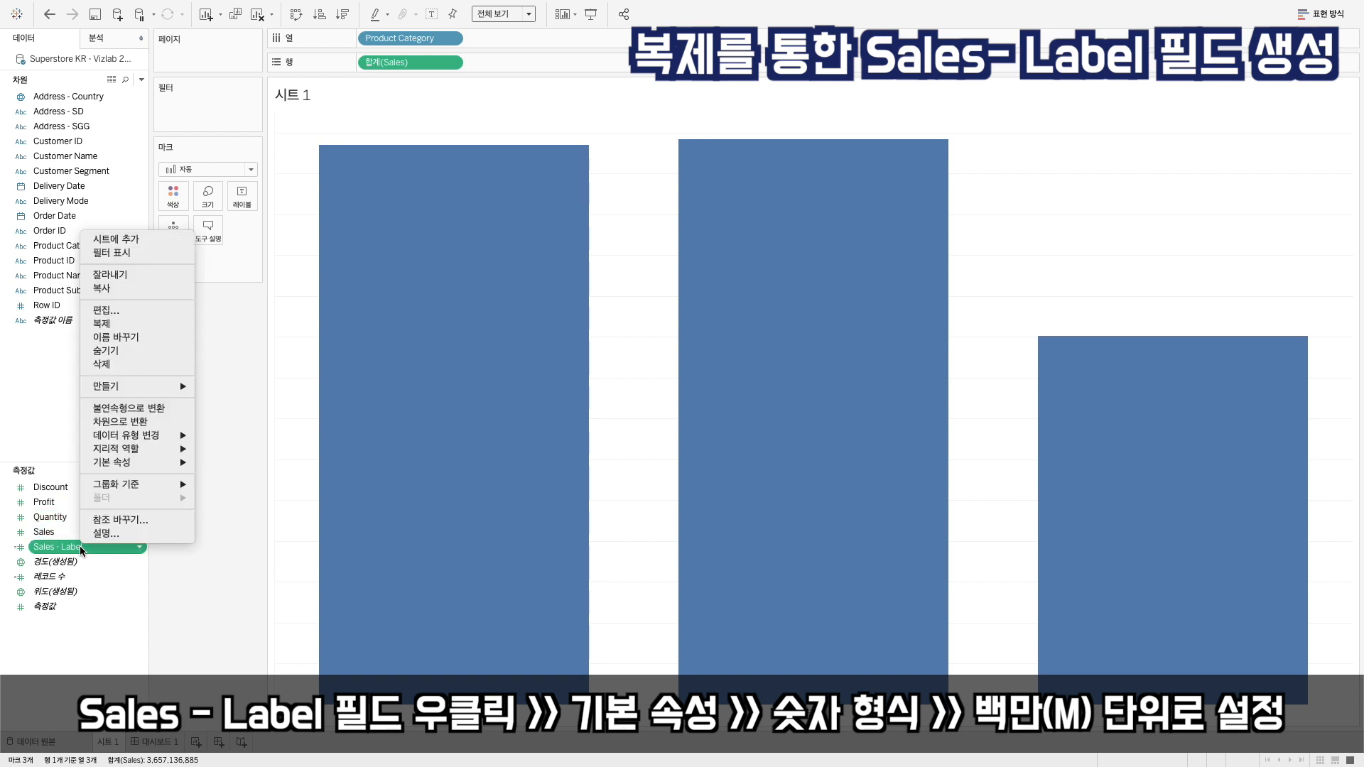
mouse_move(140, 467)
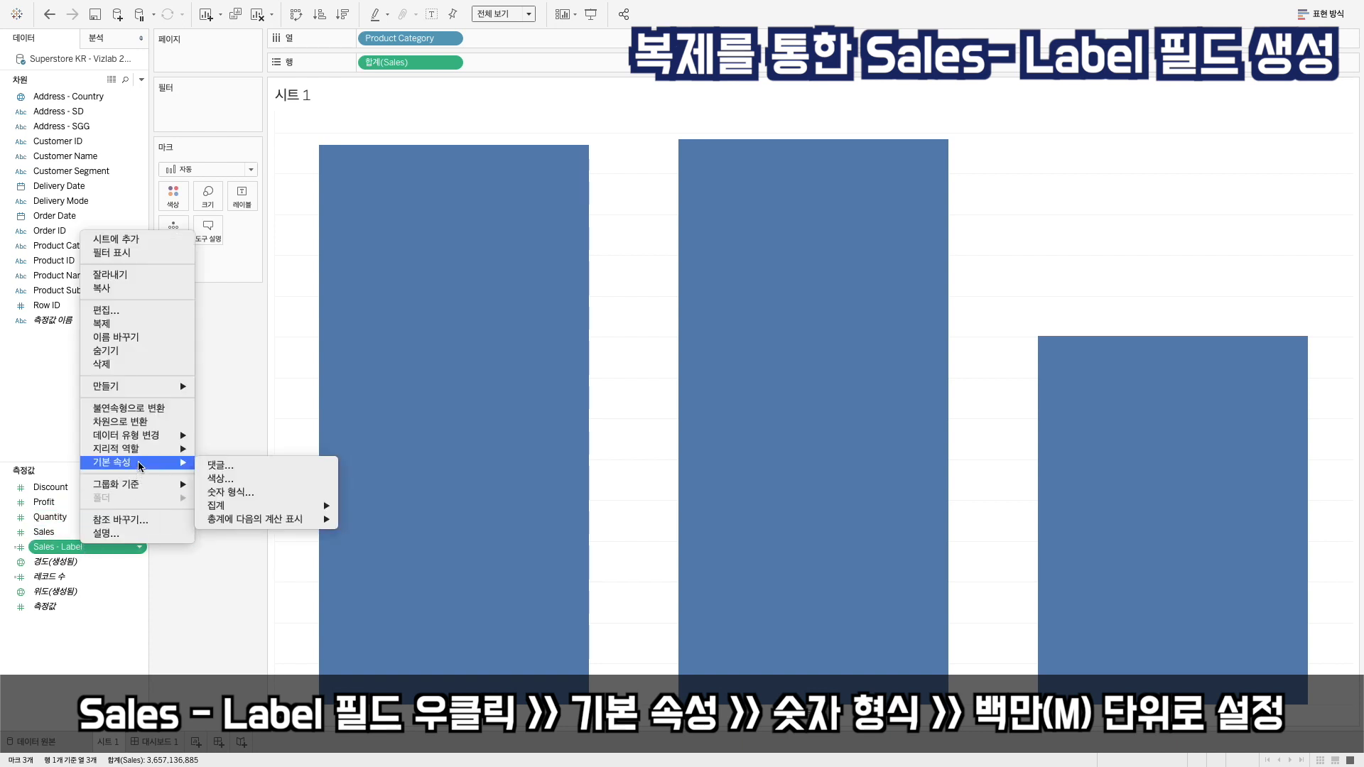
left_click(240, 493)
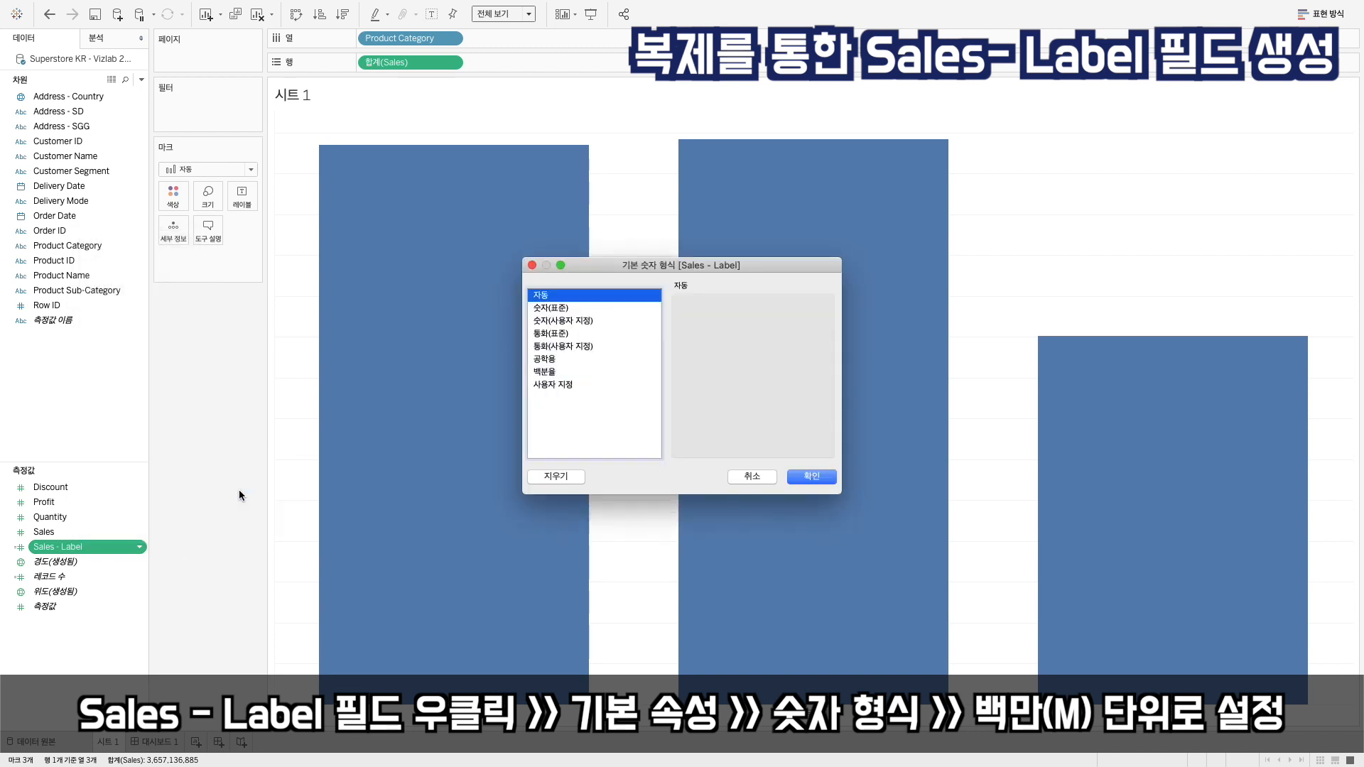
left_click(571, 322)
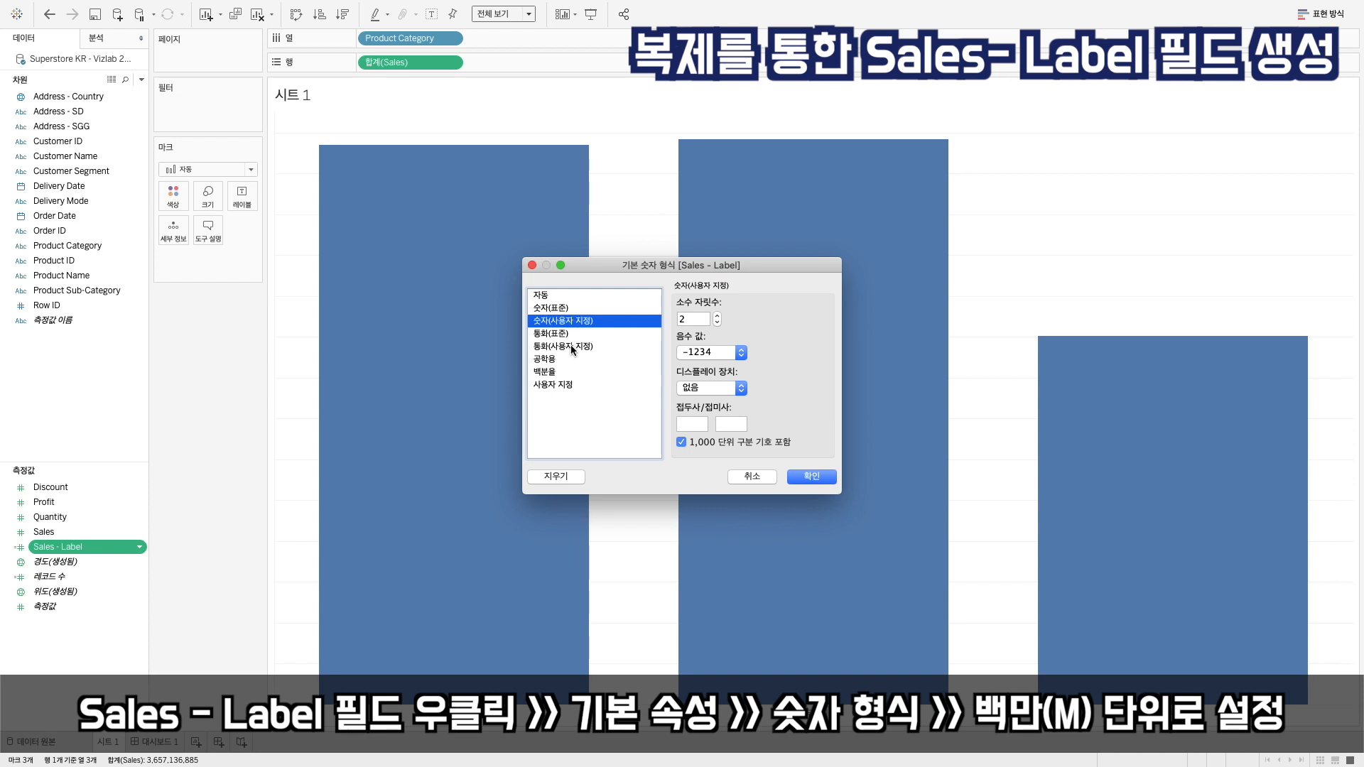
left_click(572, 347)
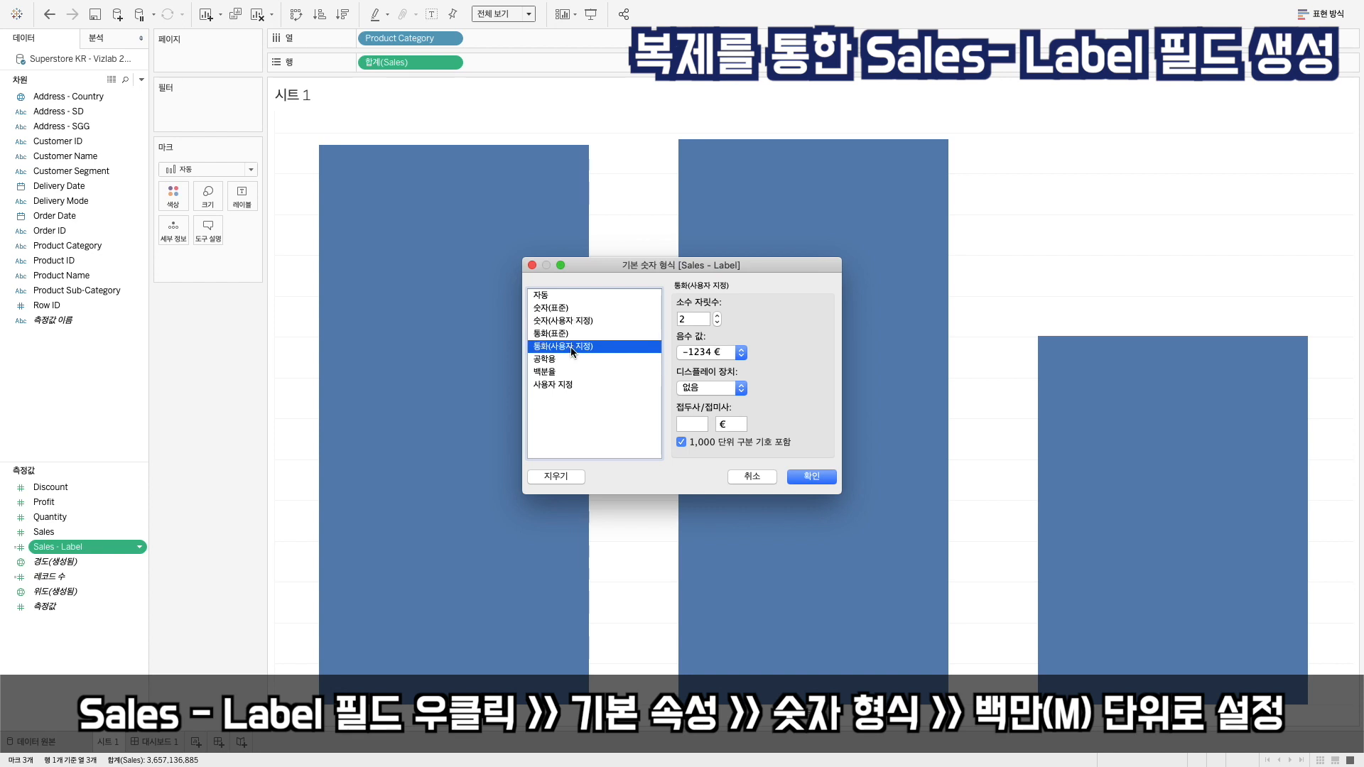
double_click(732, 424)
key("BackSpace")
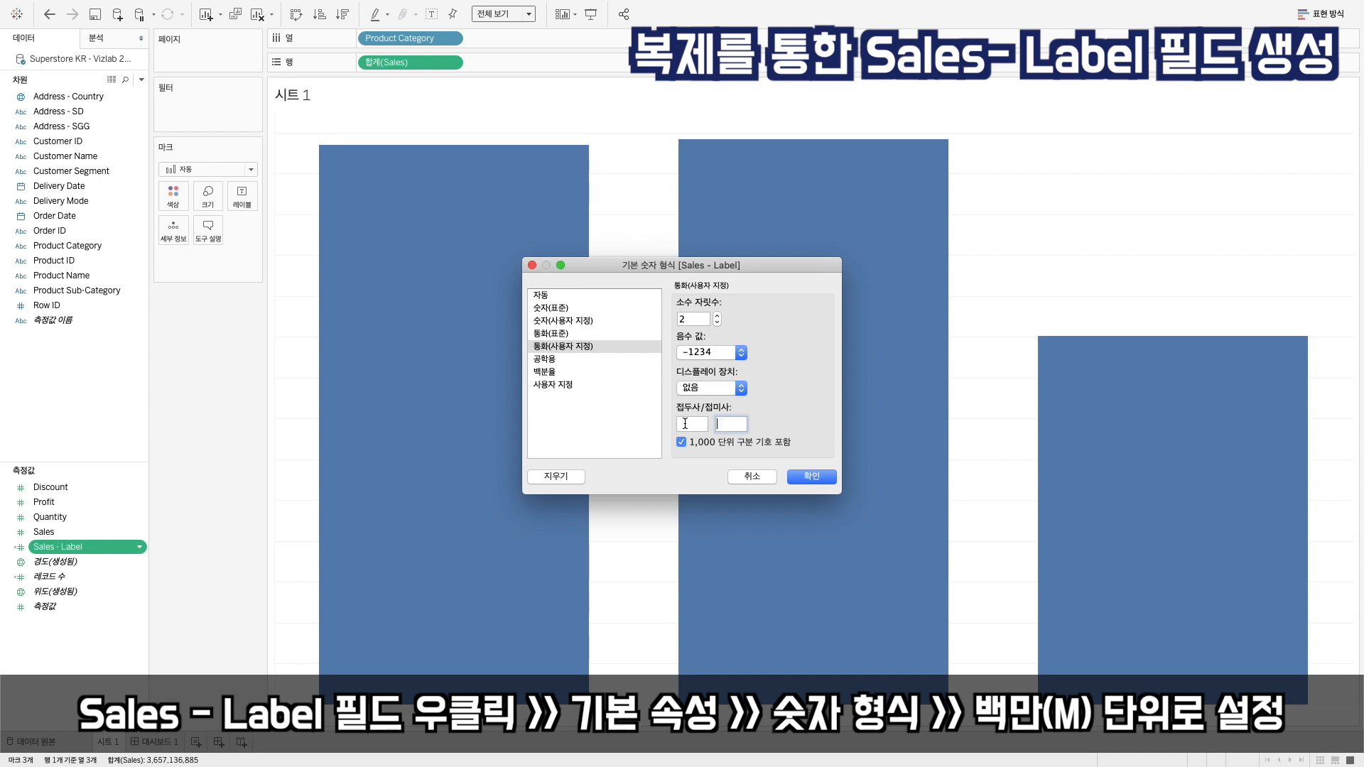
left_click(685, 425)
type("€")
Step: Give the Sales - Label currency format 0 decimal places and millions (백만(M)) as display units, and apply it
left_click(718, 322)
left_click(718, 323)
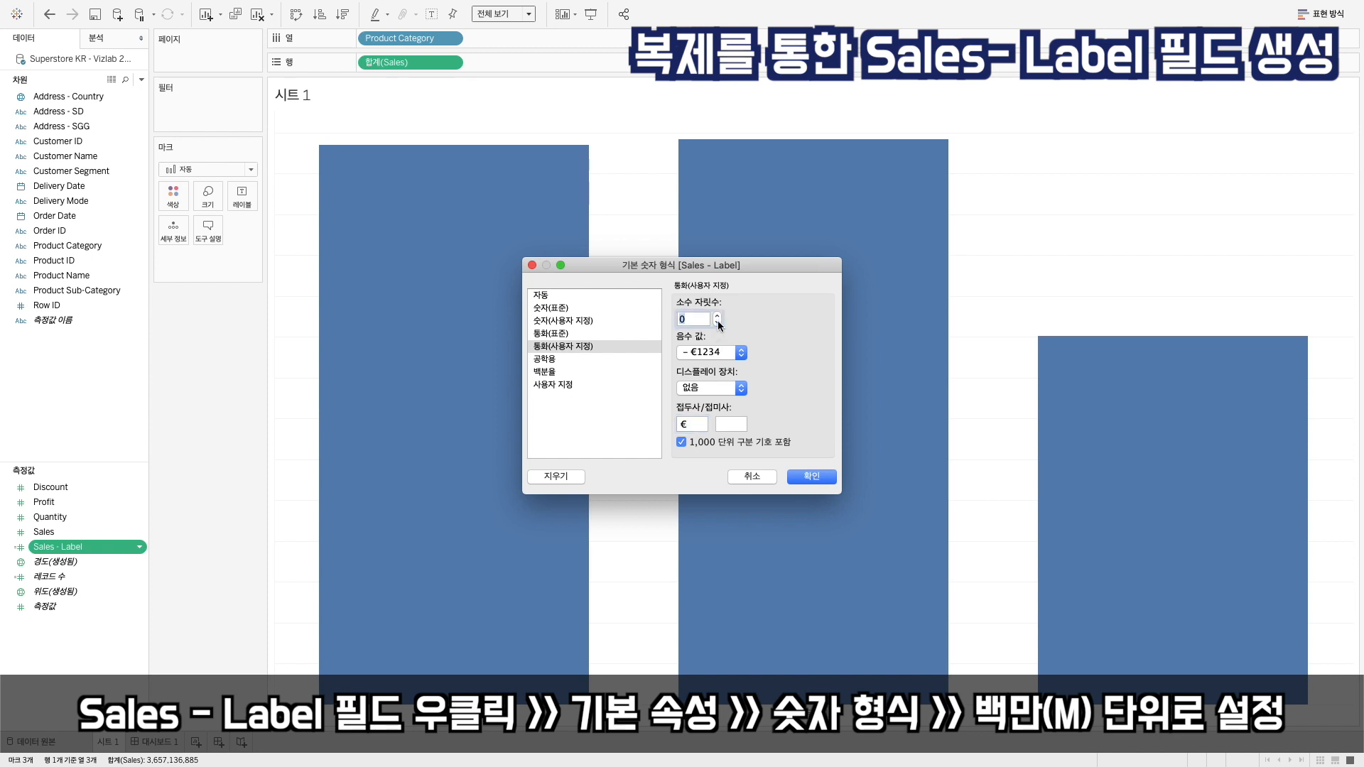
left_click(713, 385)
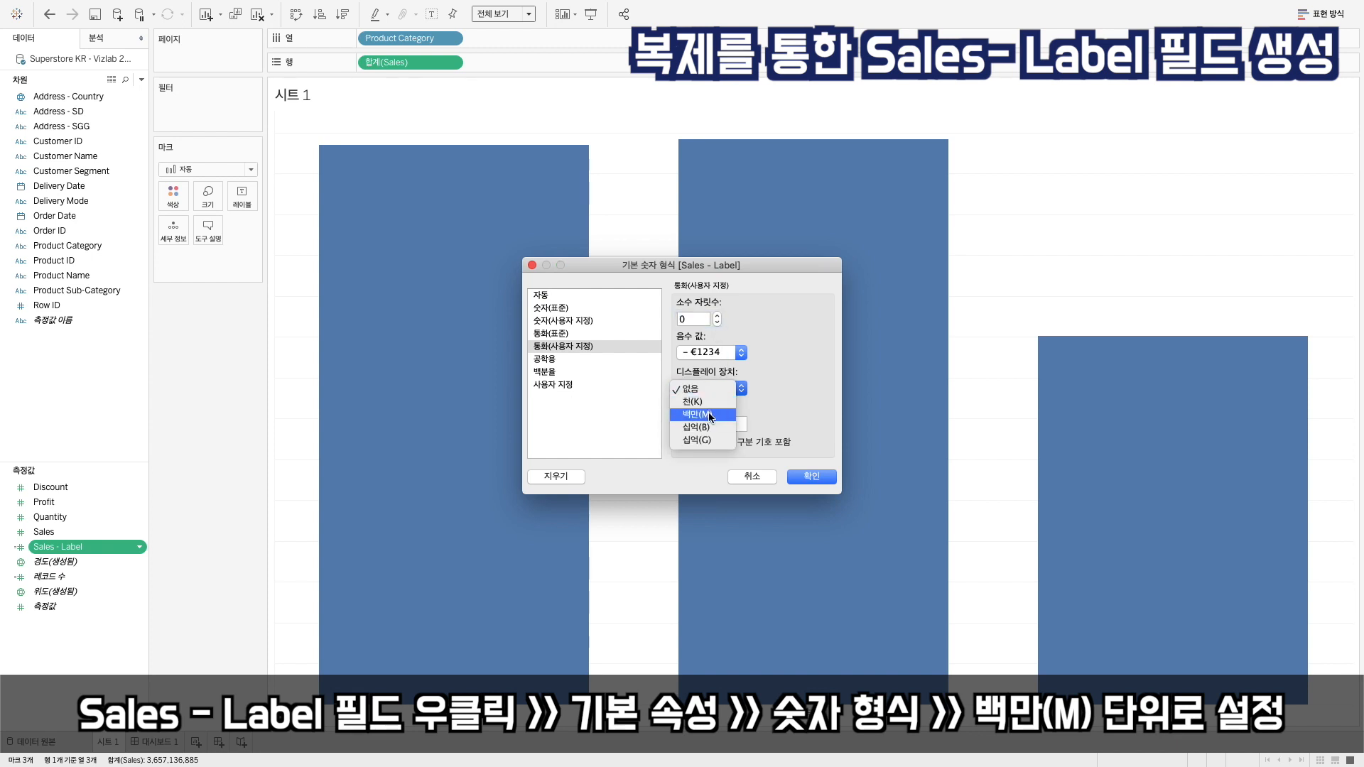
left_click(710, 415)
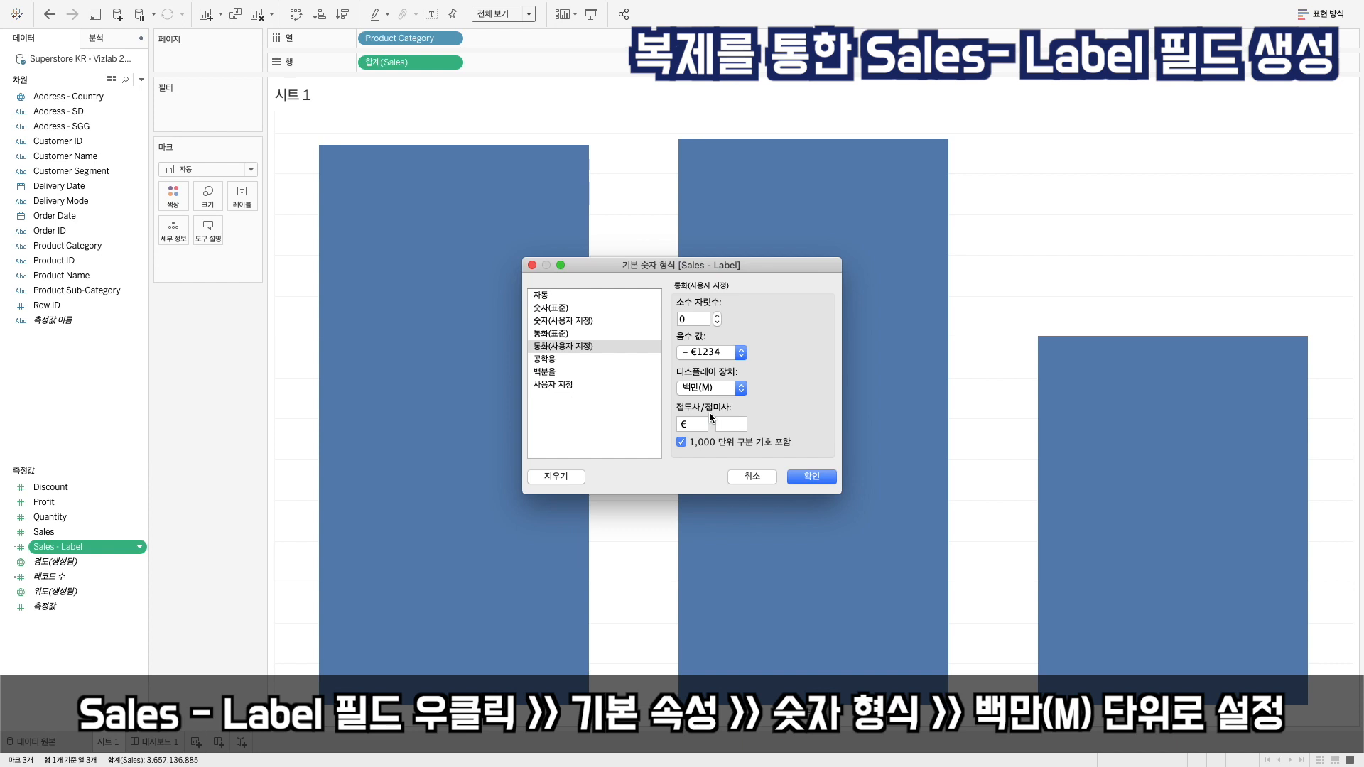
left_click(820, 479)
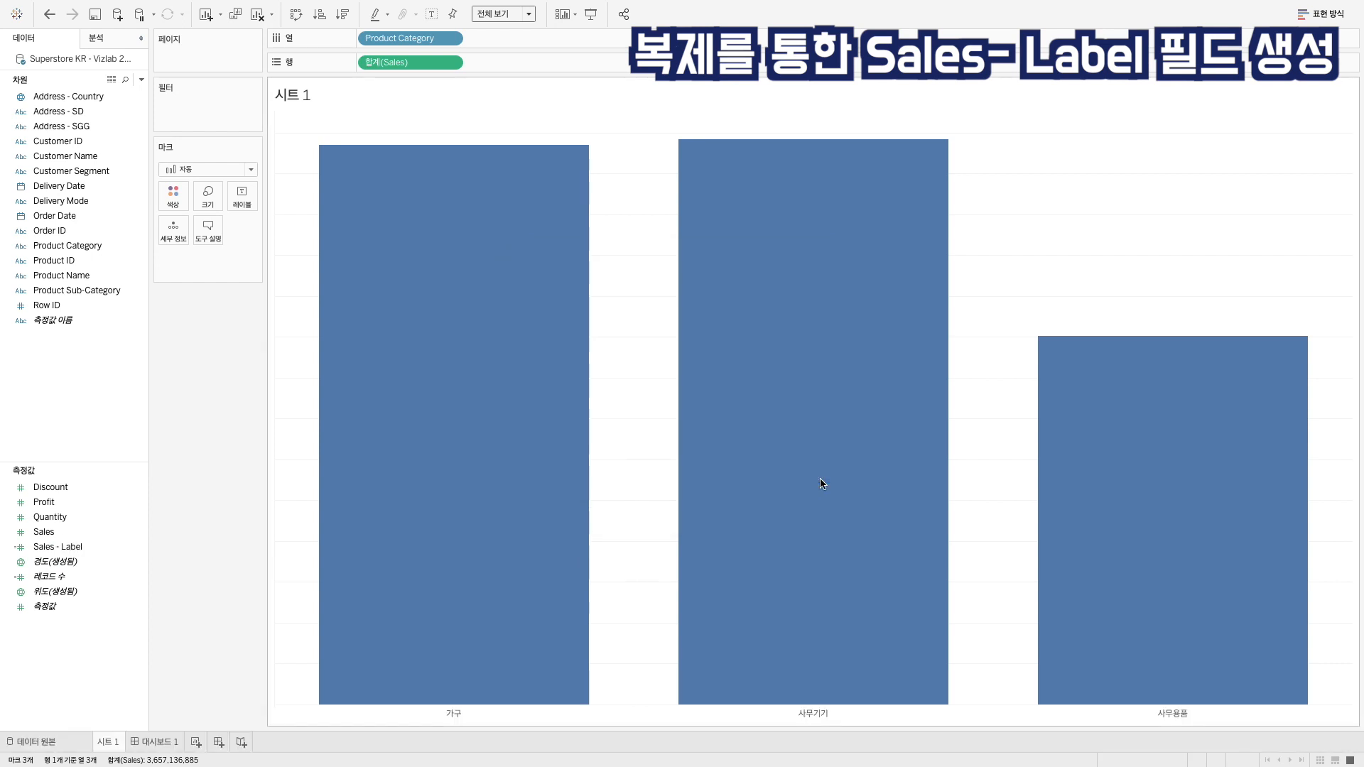
Step: Label the Product Category bars with the Sales - Label measure instead of the plain Sales values
left_click(431, 15)
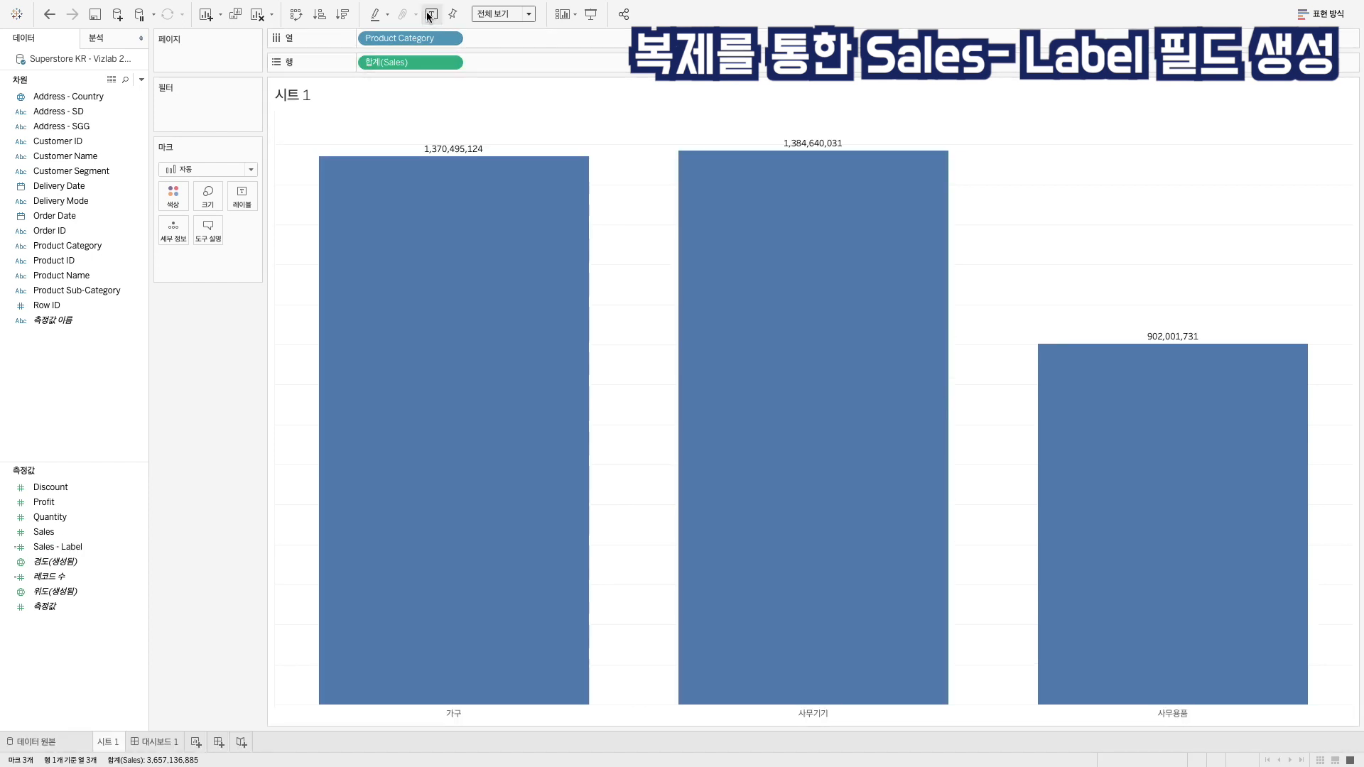
left_click(431, 15)
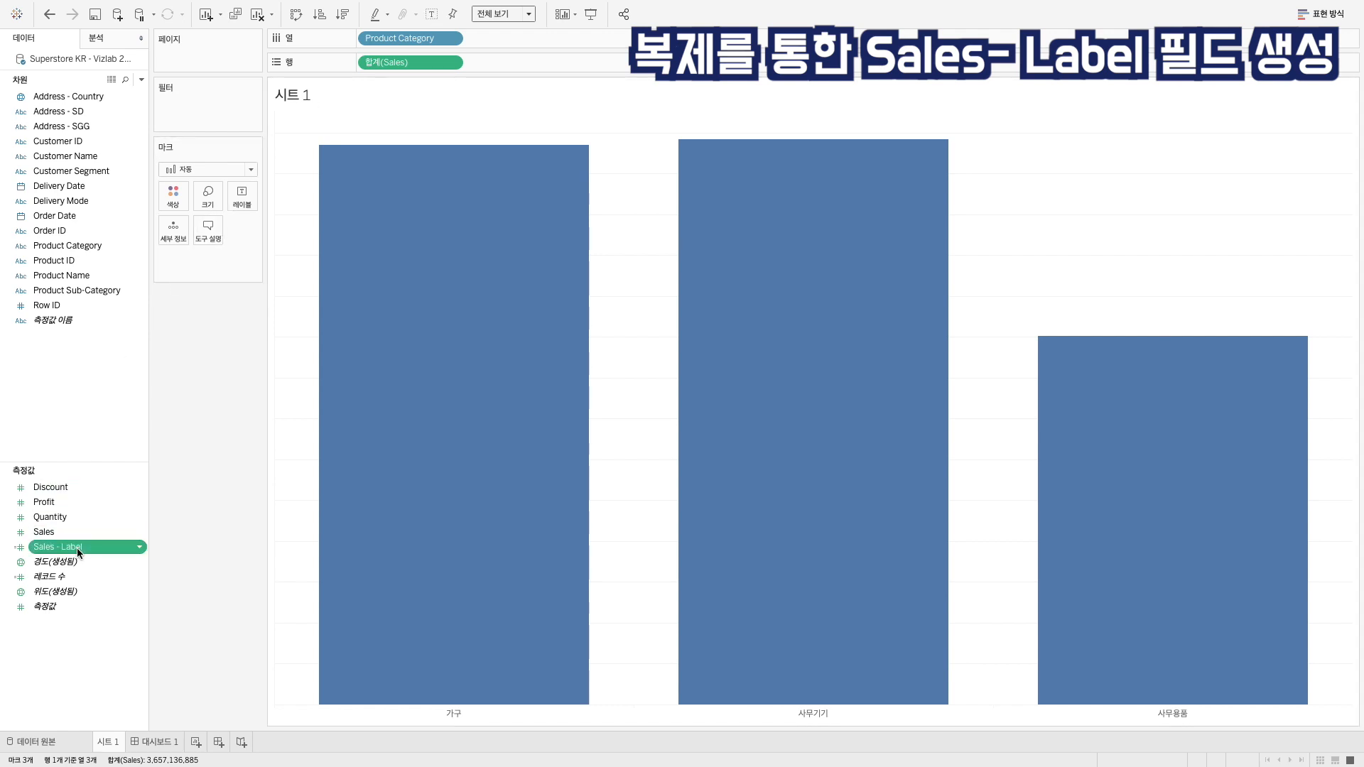
left_click_drag(76, 548, 230, 186)
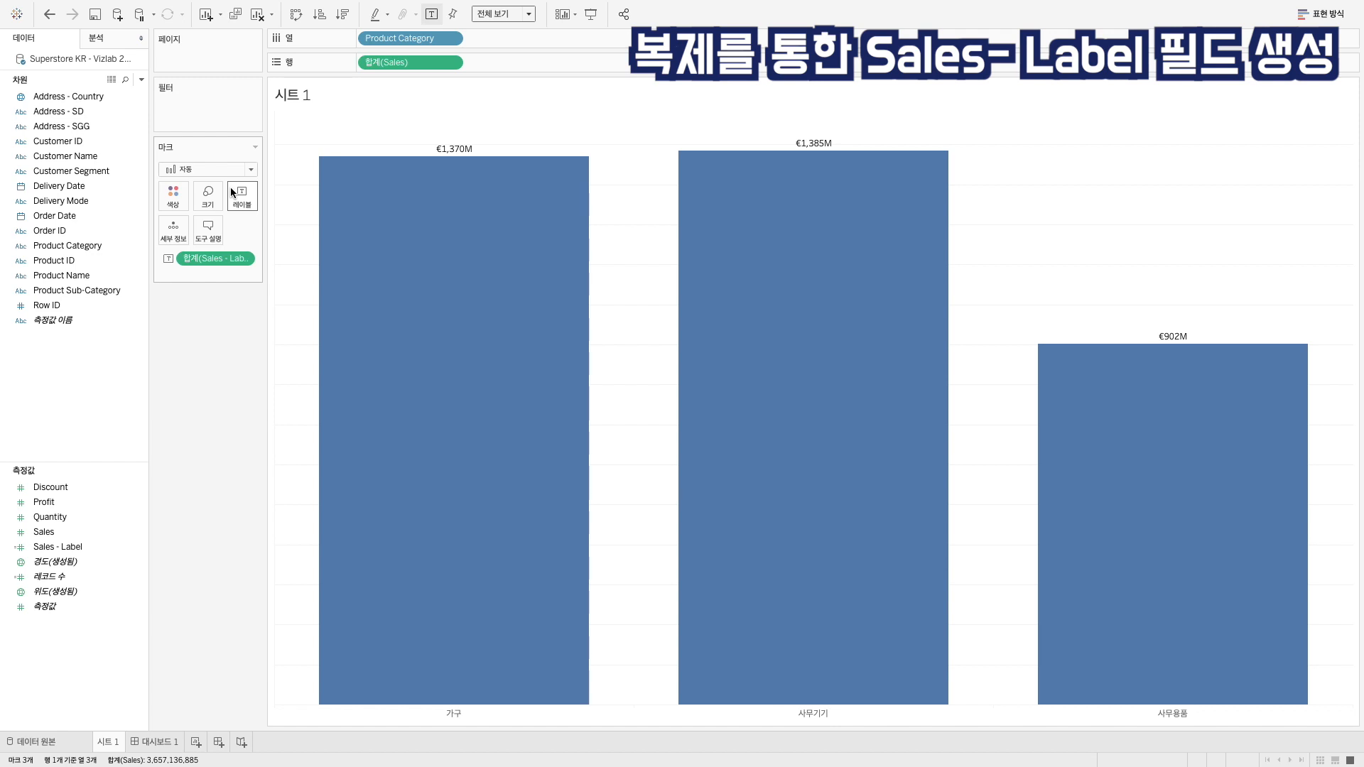
Step: Remove the Sales - Label line from the bar tooltip, keeping Product Category and Sales, and check the tooltip on the bars
mouse_move(411, 226)
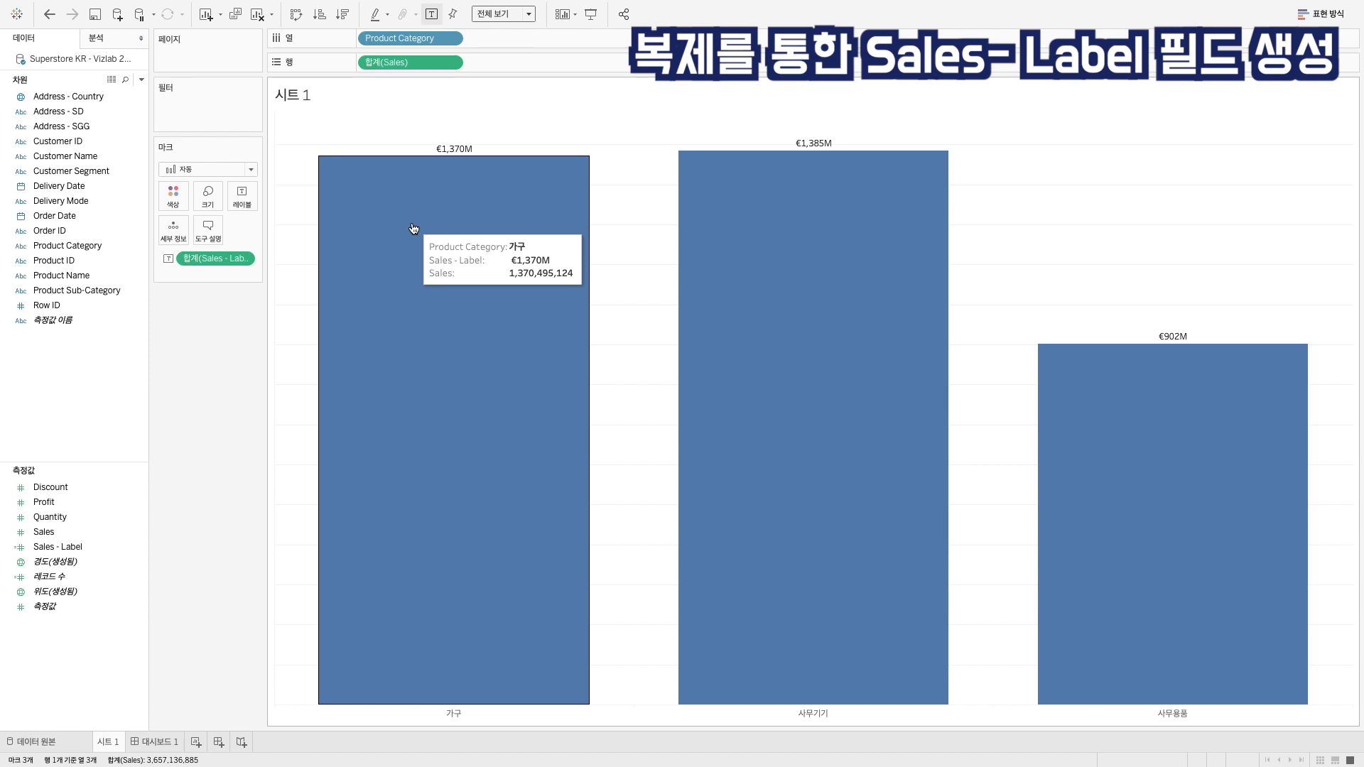
left_click(211, 233)
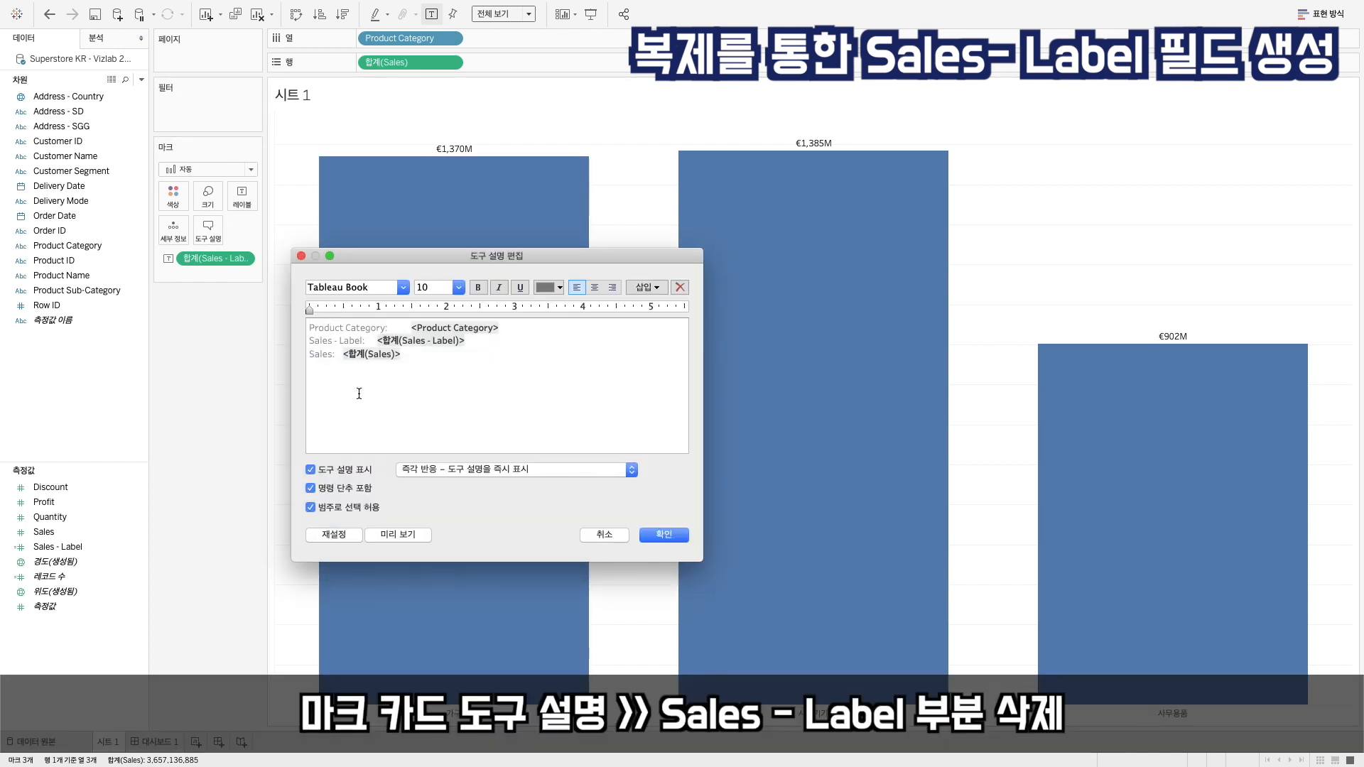
key("shift+super+Right")
key("BackSpace")
key("BackSpace")
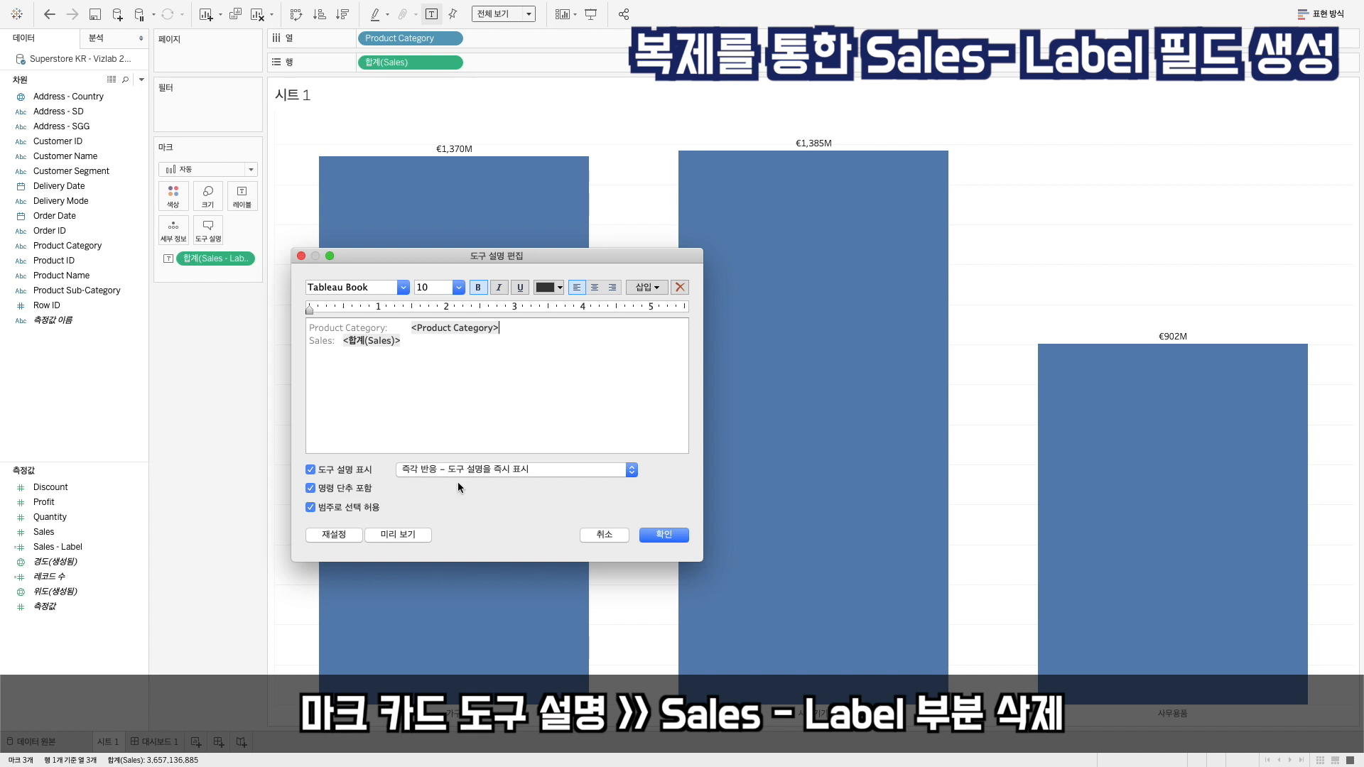
left_click(666, 534)
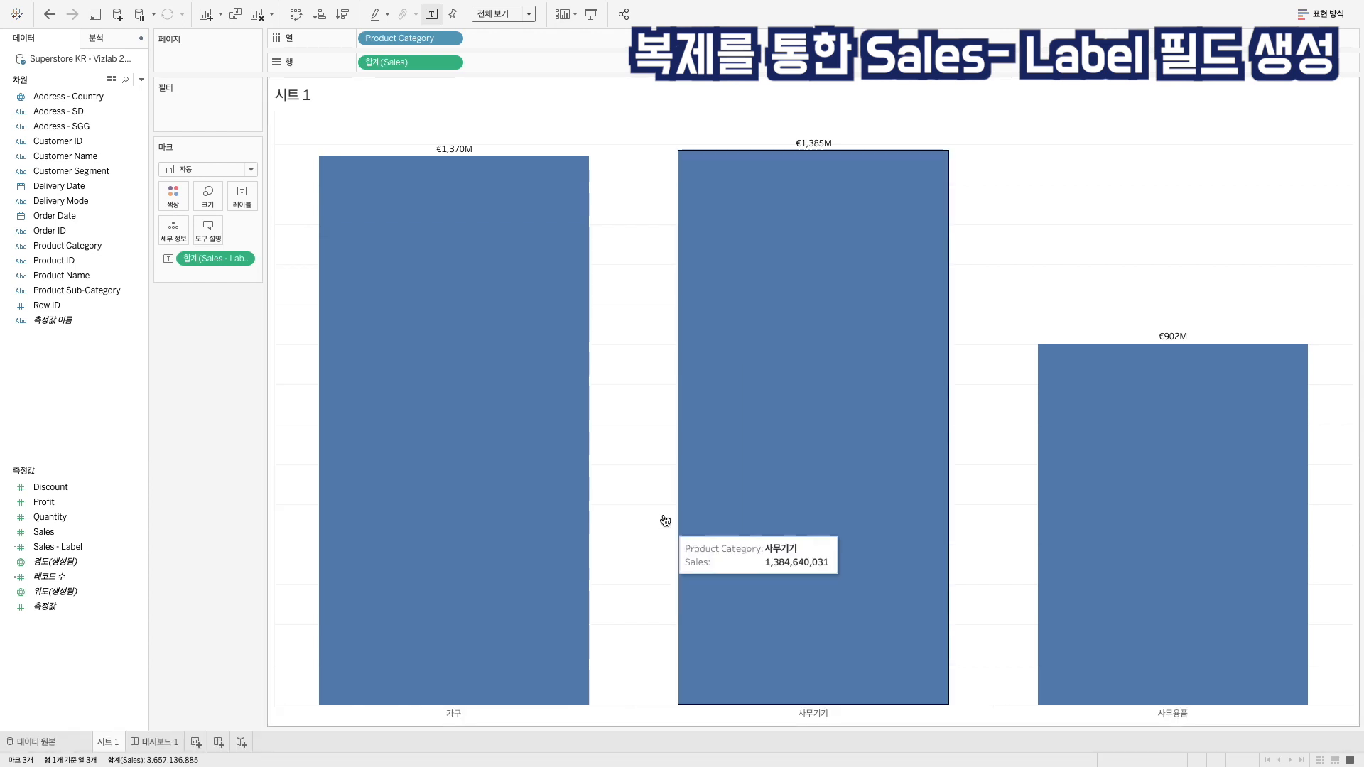
mouse_move(455, 169)
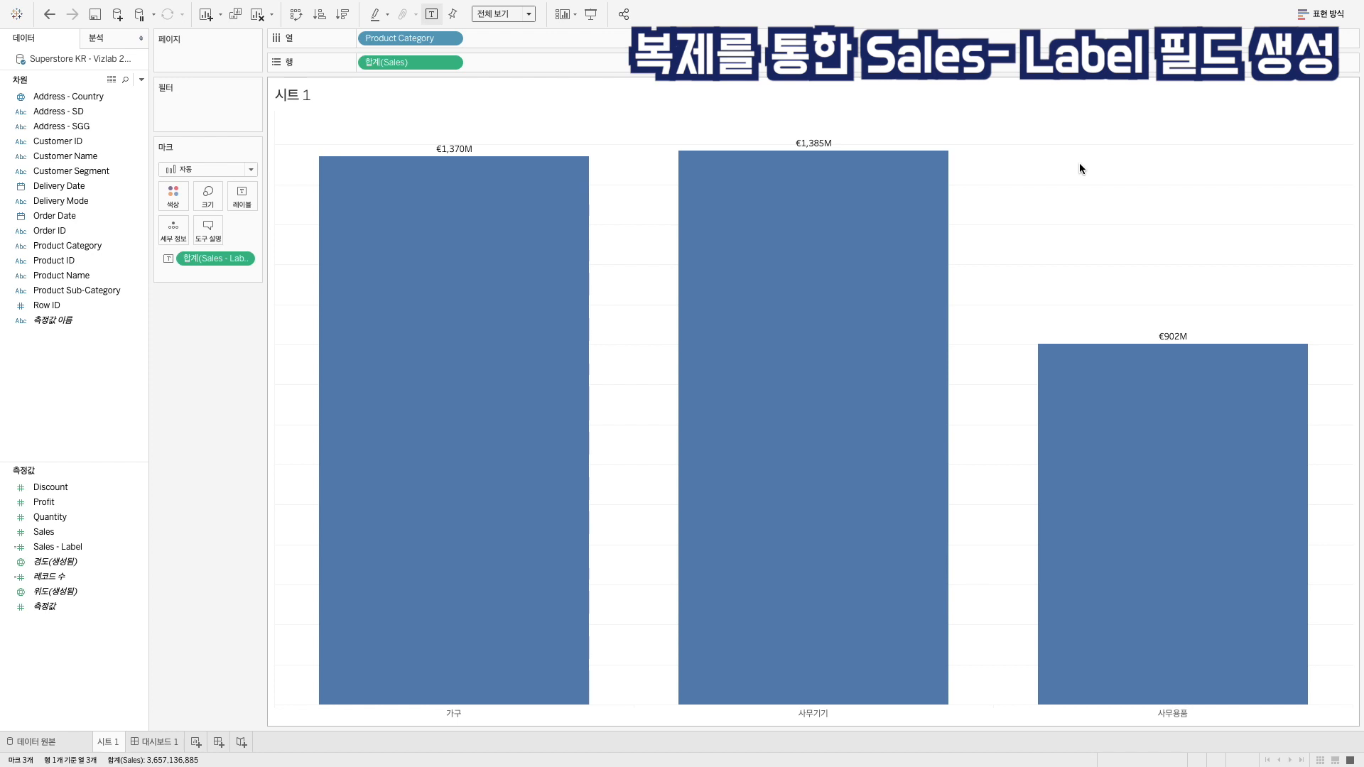
mouse_move(798, 219)
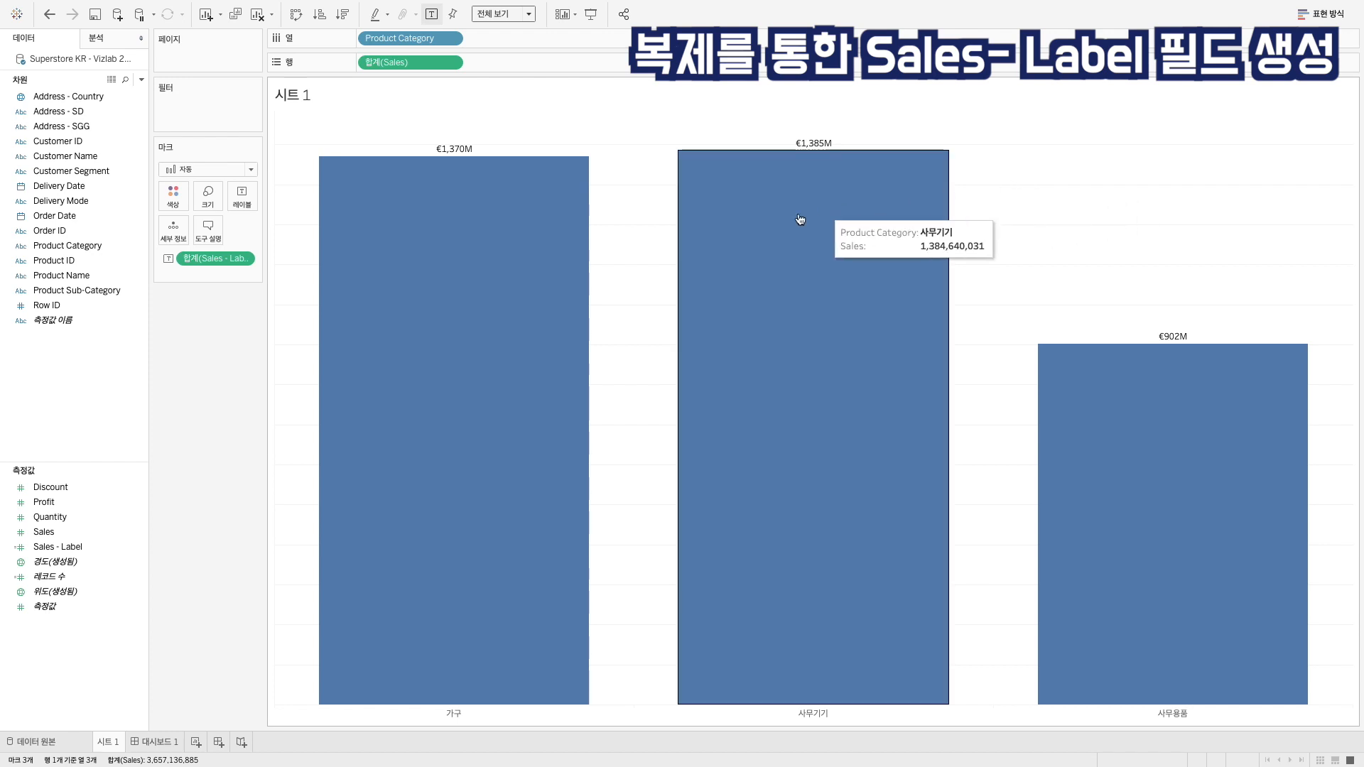